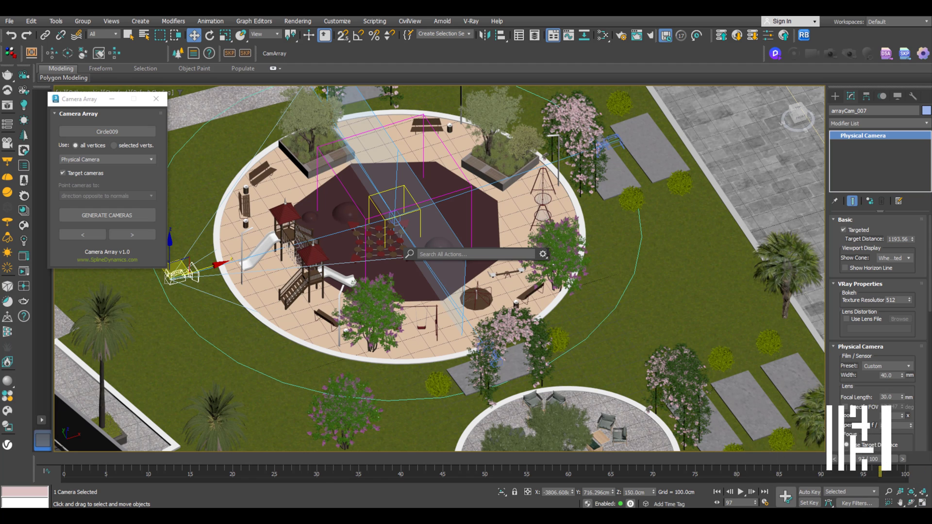
# Look through the selected playground camera, orbit it slightly, and step back and forth through the circle array's camera views
pyautogui.press('Escape')
pyautogui.press('c')
pyautogui.keyDown('alt'); pyautogui.moveTo(437, 304); pyautogui.dragTo(438, 318, button='middle'); pyautogui.keyUp('alt')
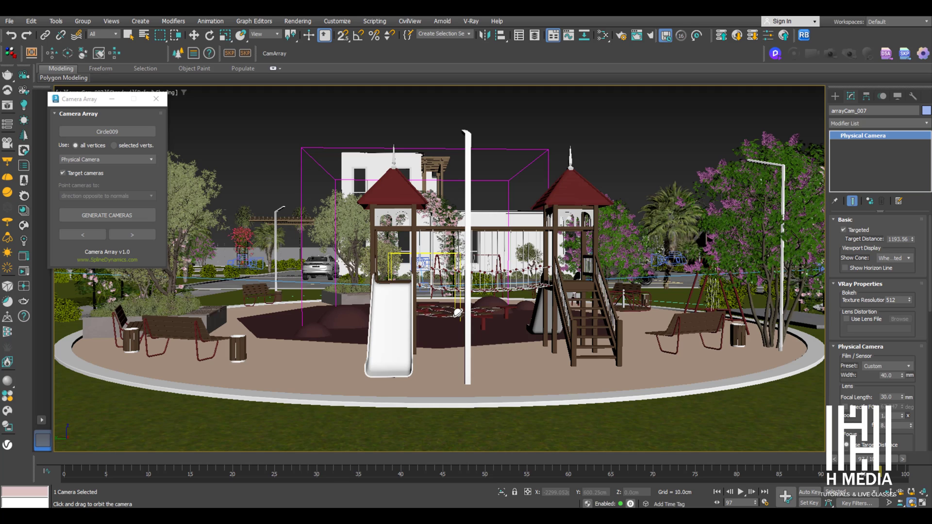
pyautogui.click(117, 237)
pyautogui.click(116, 236)
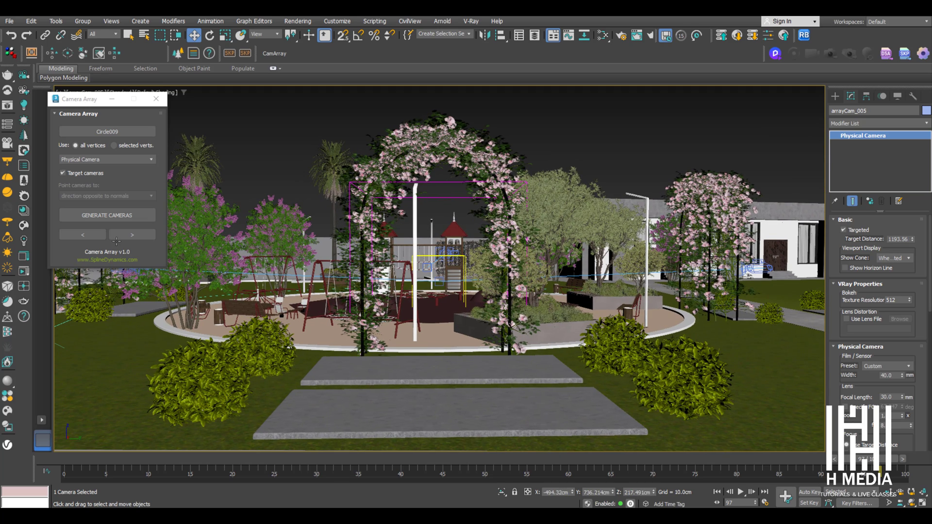
pyautogui.click(143, 237)
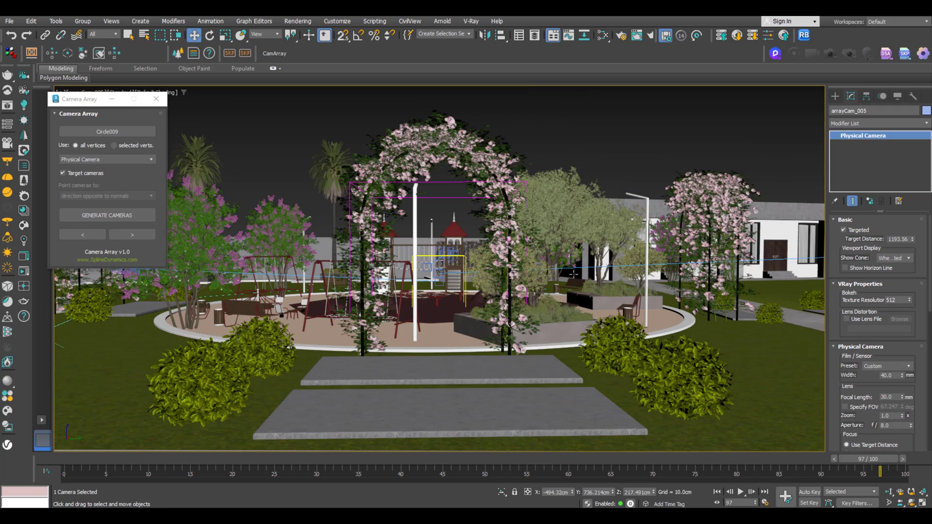
pyautogui.click(129, 235)
pyautogui.click(128, 236)
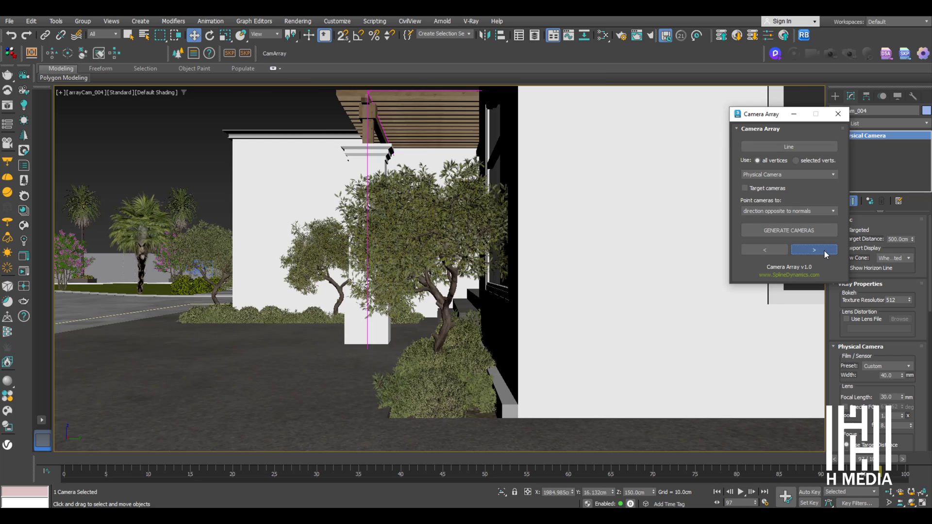
# Cycle through the camera views generated along the line around the house
pyautogui.click(824, 250)
pyautogui.click(823, 250)
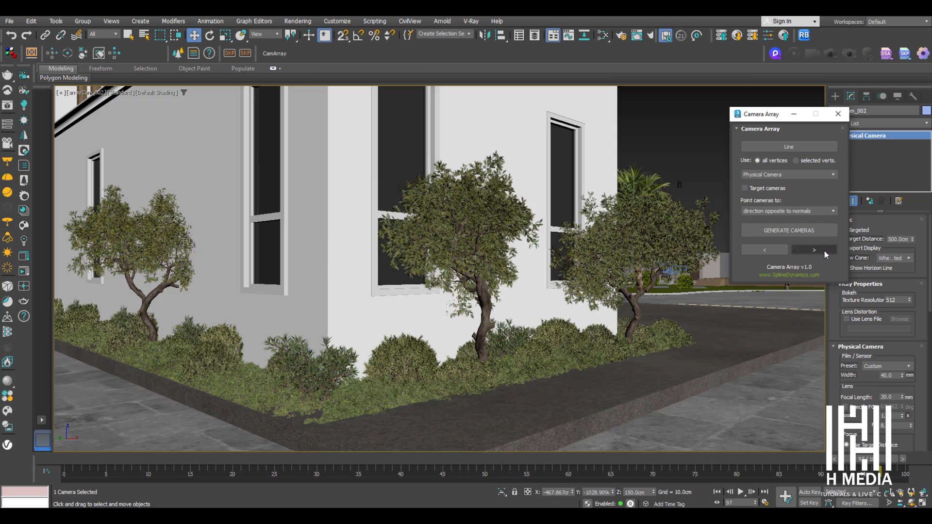
pyautogui.click(823, 249)
pyautogui.moveTo(583, 382); pyautogui.dragTo(504, 280)
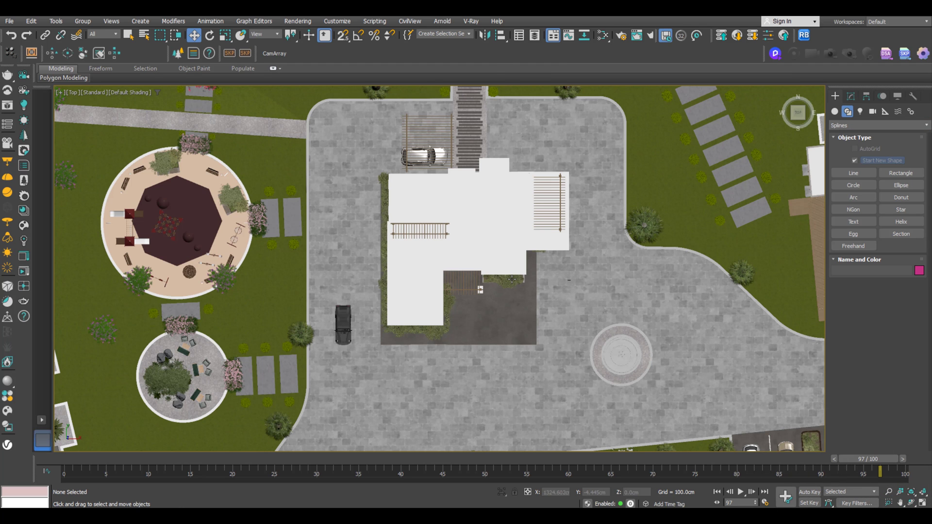
# Draw an open three-segment line around the house's west, south and east sides, about 2434 cm long on the west and 1041 cm on the east
pyautogui.click(863, 173)
pyautogui.click(358, 160)
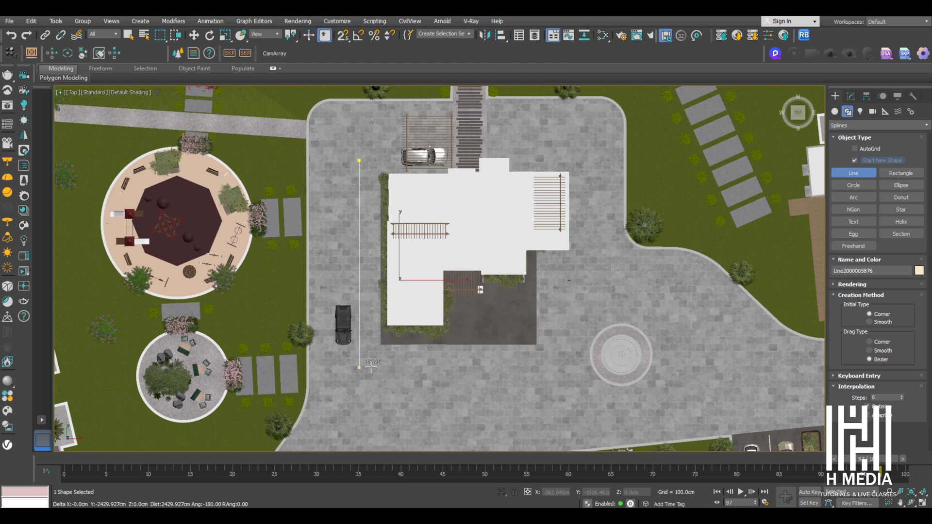
pyautogui.click(370, 367)
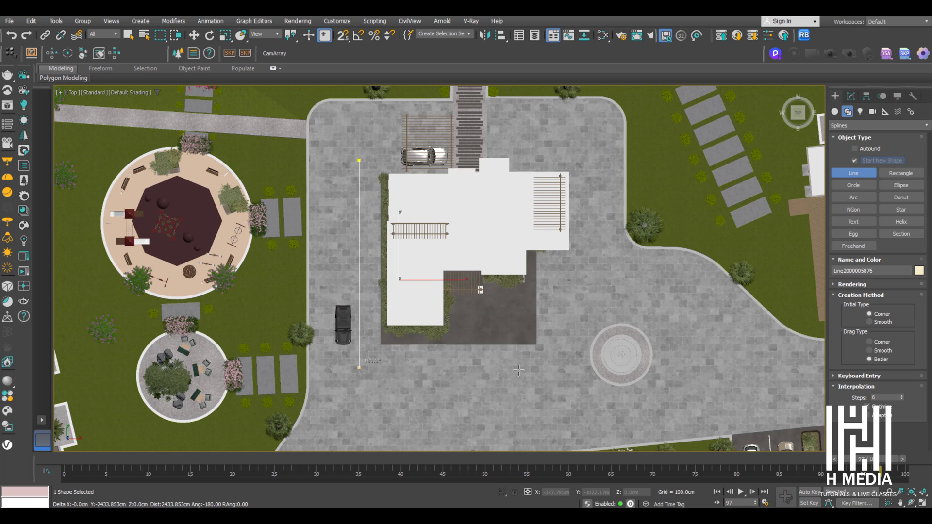
pyautogui.click(567, 367)
pyautogui.click(567, 280)
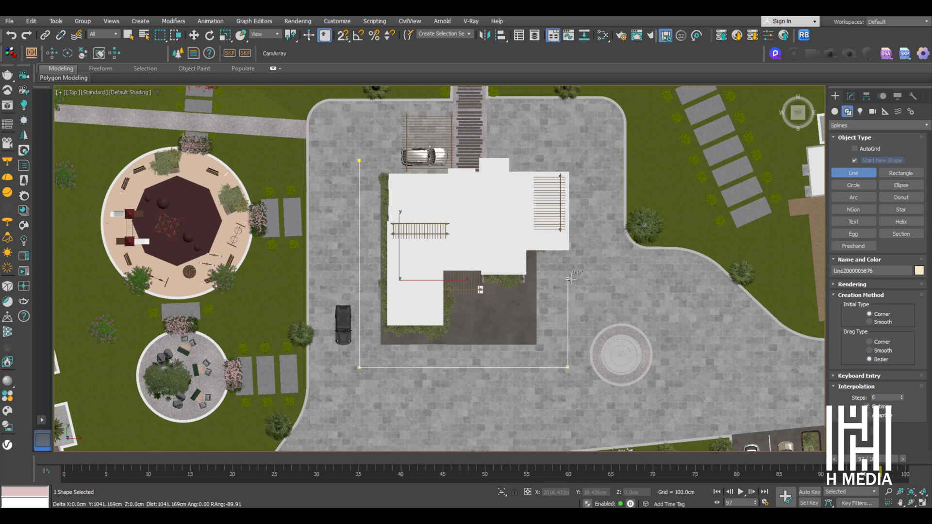
pyautogui.rightClick(568, 279)
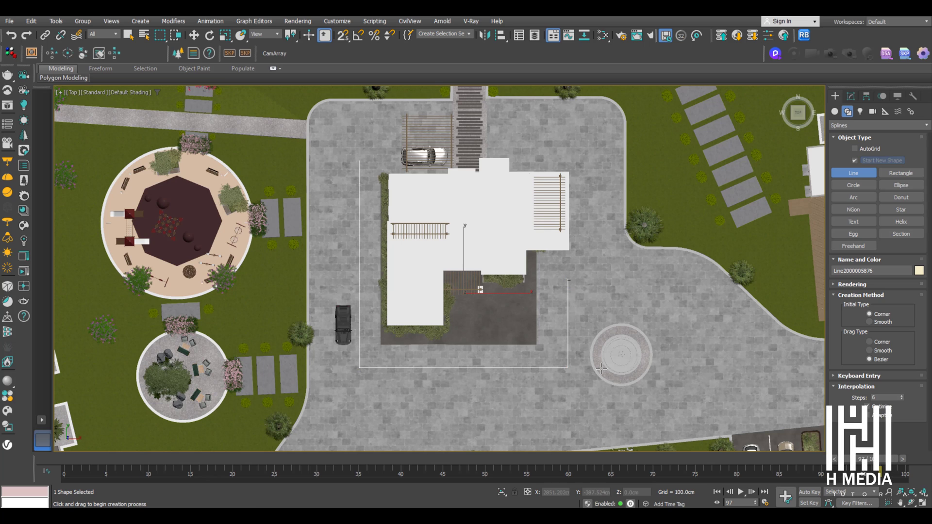
# Switch the new line to vertex editing and open the Camera Array tool
pyautogui.click(850, 97)
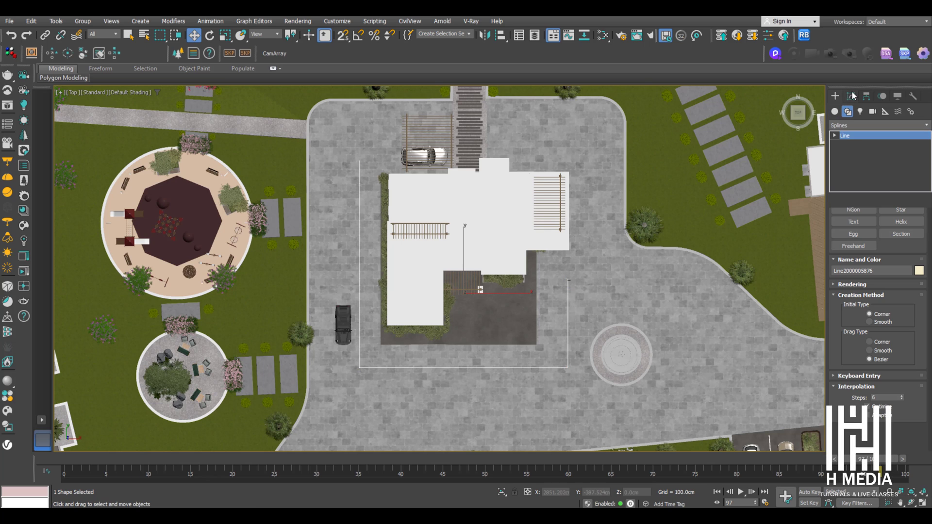
pyautogui.click(846, 144)
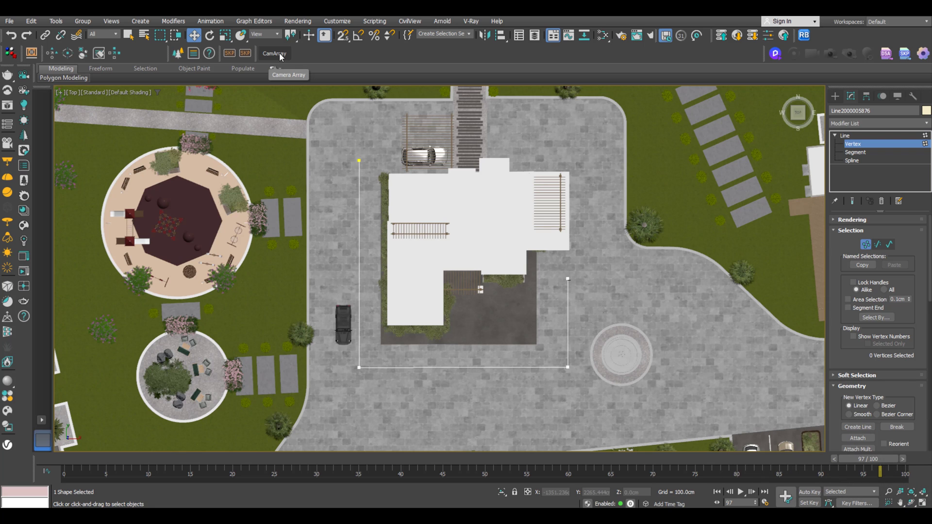
pyautogui.click(278, 52)
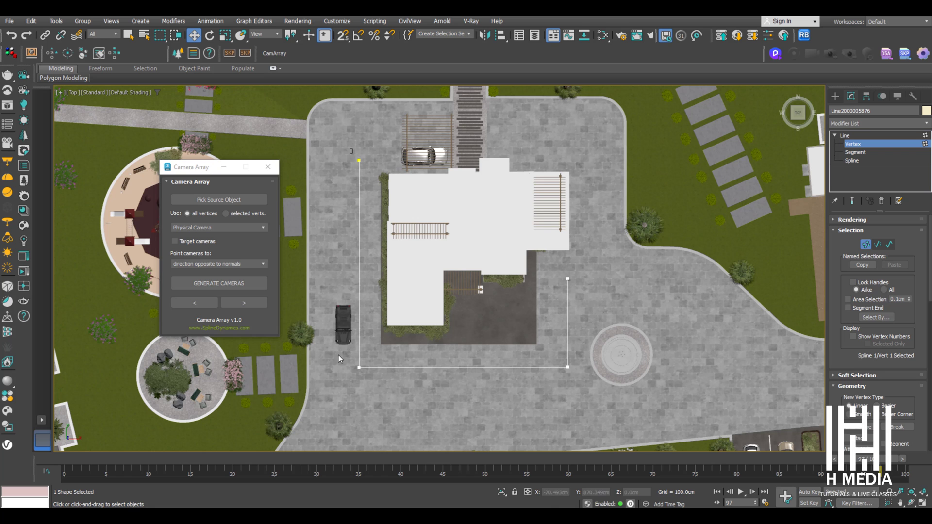
# Inspect the line's vertices by selecting them individually, and clear the vertex selection
pyautogui.click(359, 160)
pyautogui.click(358, 367)
pyautogui.click(567, 367)
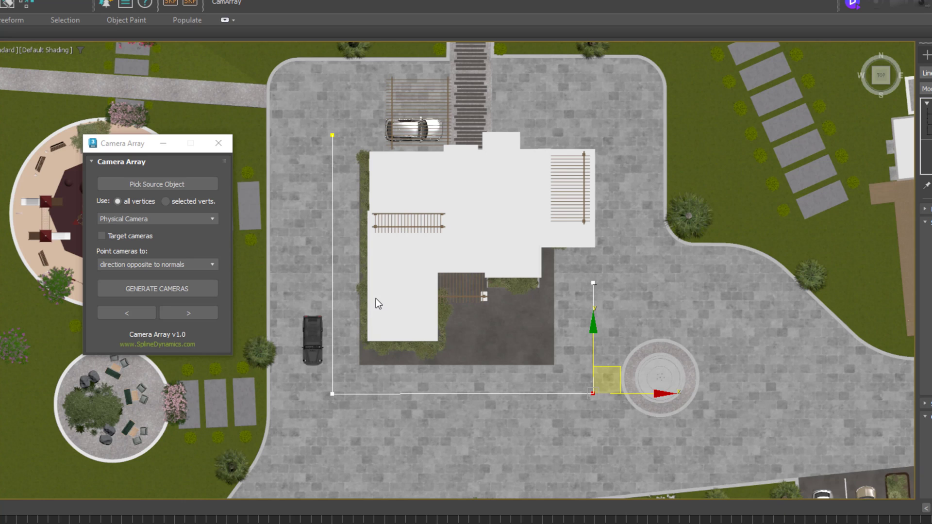
pyautogui.click(333, 394)
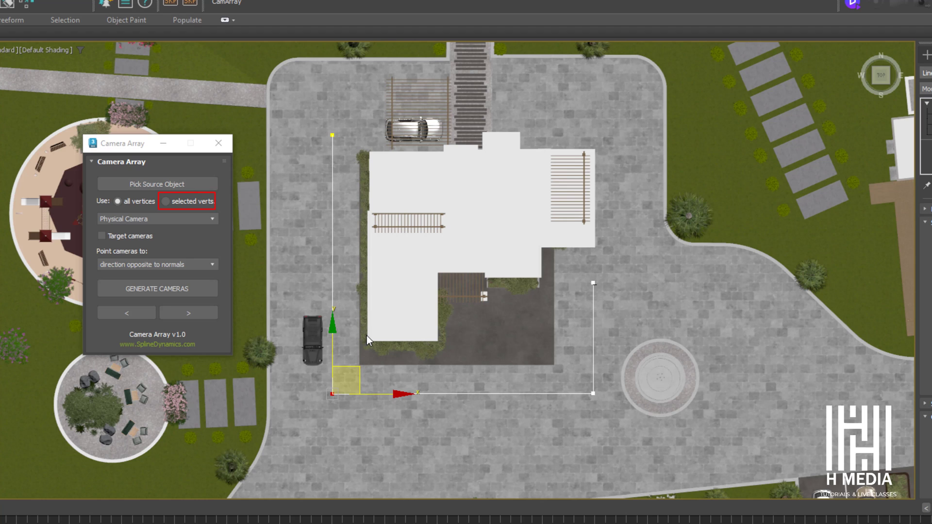
pyautogui.click(402, 278)
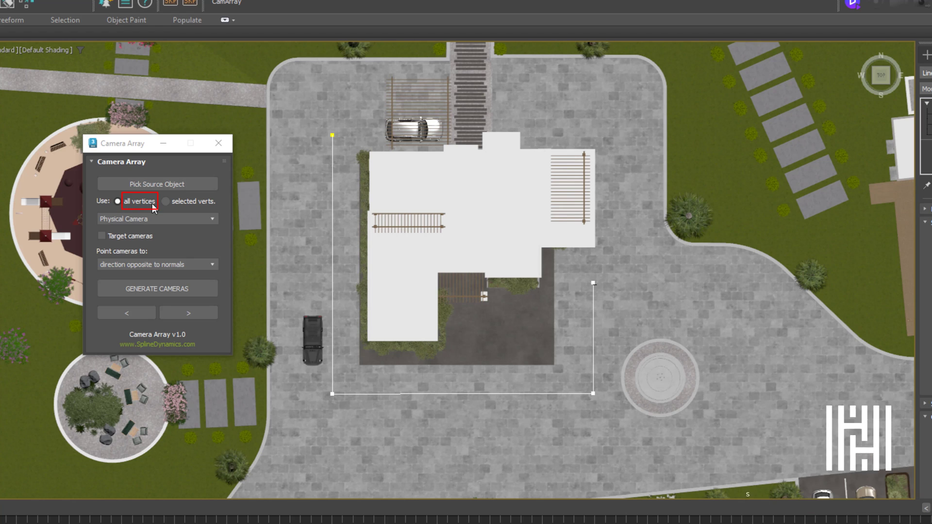
# Pick the line around the house as the array's source object and choose Physical Camera as the camera type
pyautogui.click(130, 184)
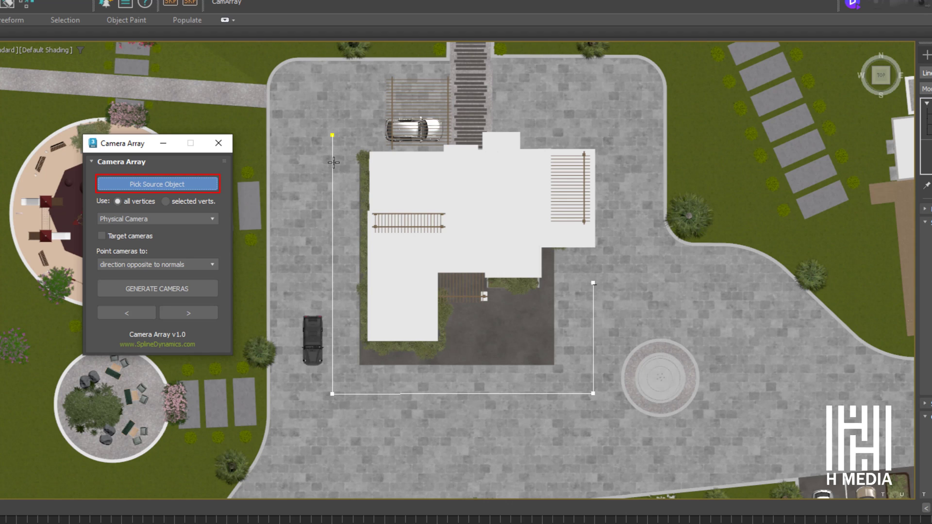
pyautogui.click(332, 163)
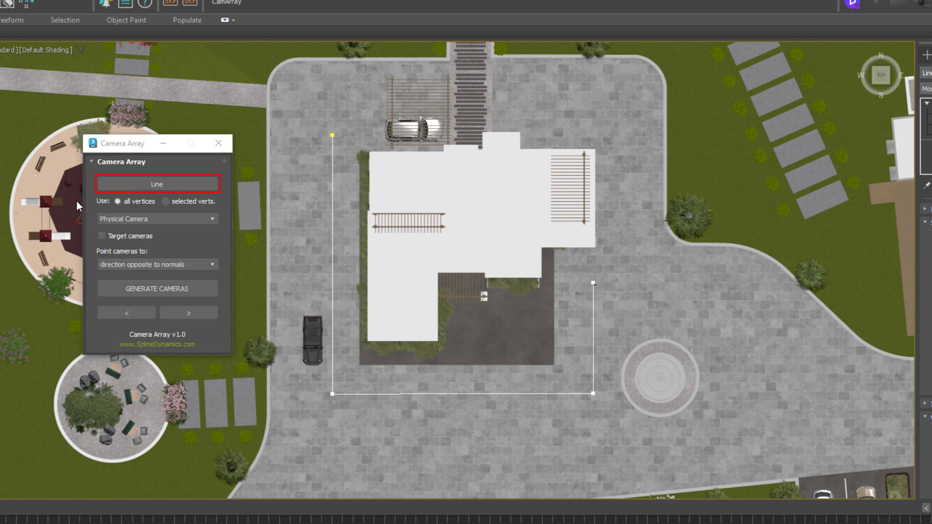
pyautogui.click(212, 219)
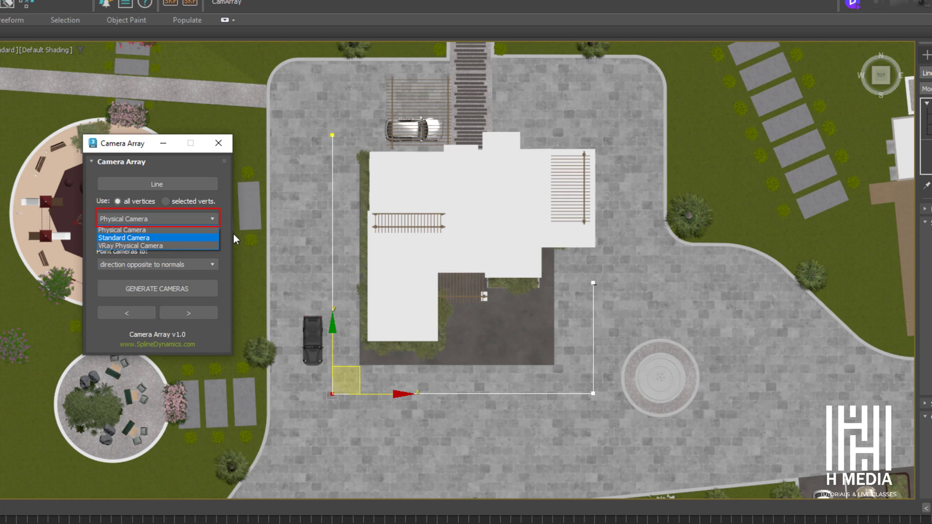
pyautogui.click(155, 230)
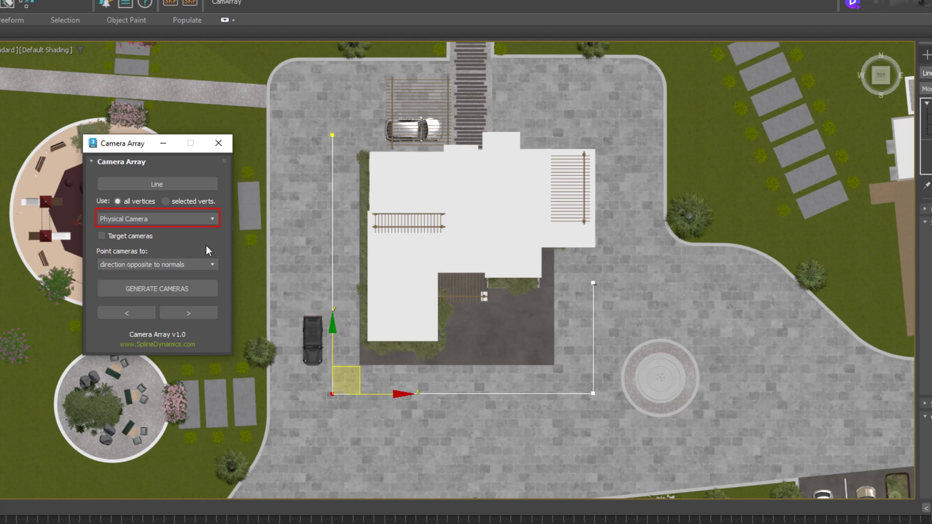
# Turn the Target cameras option on and off again and check the available camera pointing directions
pyautogui.click(144, 237)
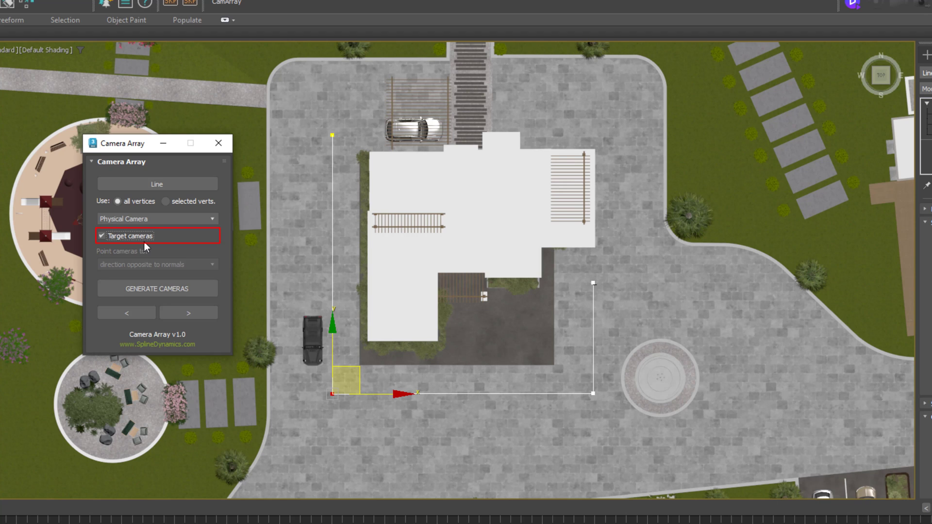
pyautogui.click(103, 237)
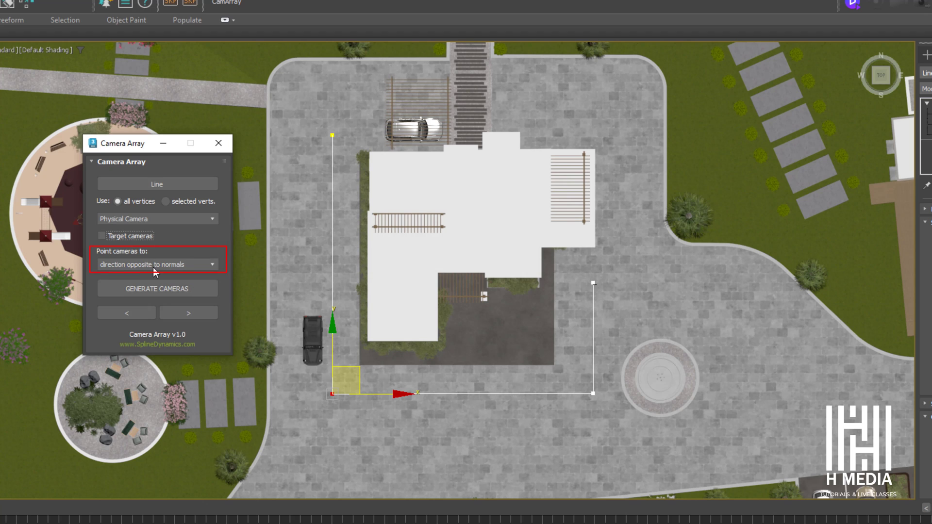
pyautogui.click(187, 267)
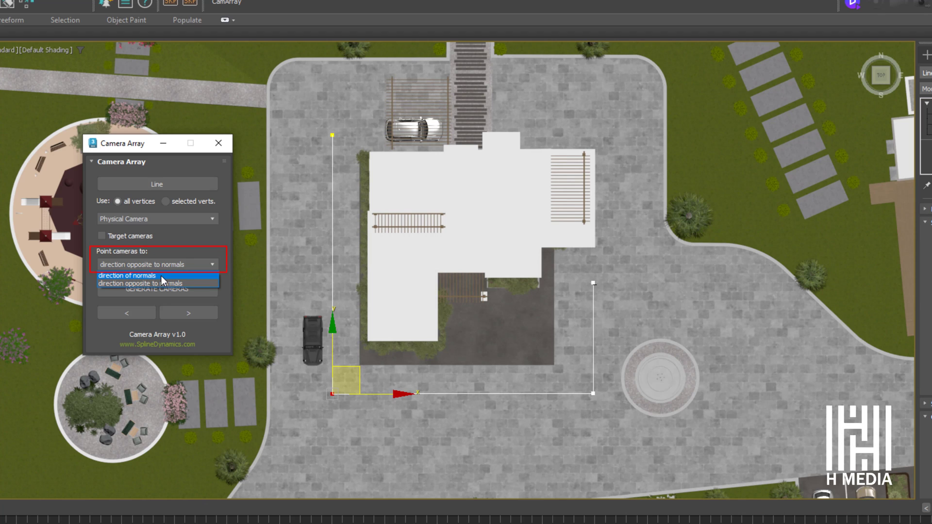
pyautogui.click(217, 259)
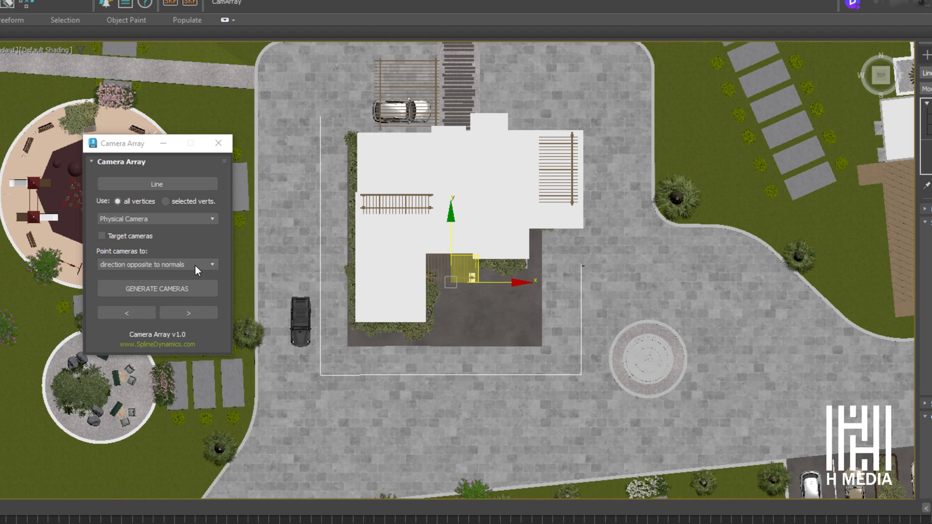
# Generate the cameras along the line and set the array root helper's Z position to 150 cm
pyautogui.click(181, 291)
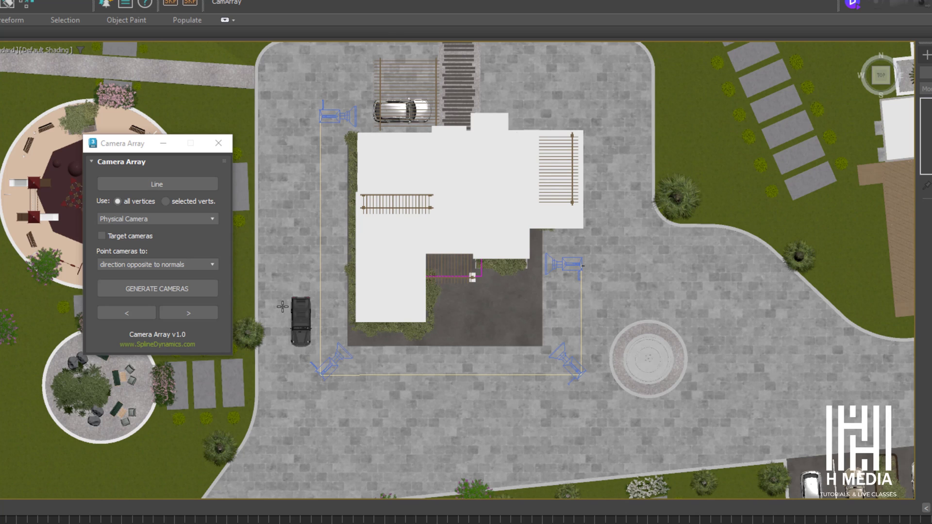
pyautogui.scroll(3, 475, 274)
pyautogui.press('F3')
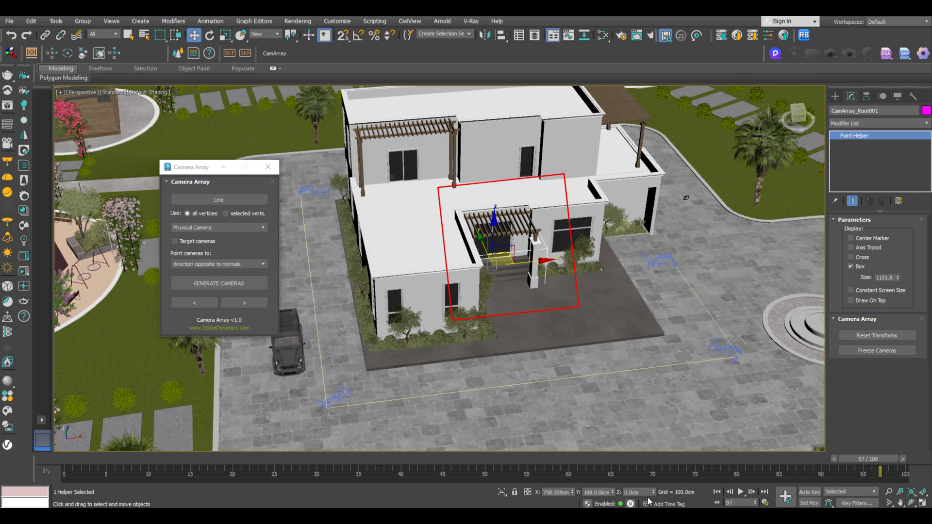
pyautogui.doubleClick(634, 492)
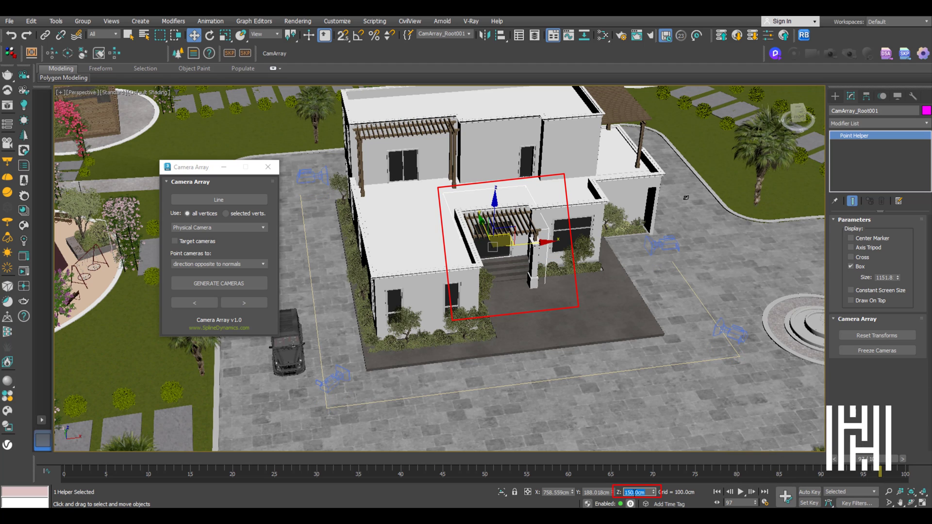
# Select arrayCam_003 at the line's corner near the round fountain and look through it
pyautogui.click(732, 330)
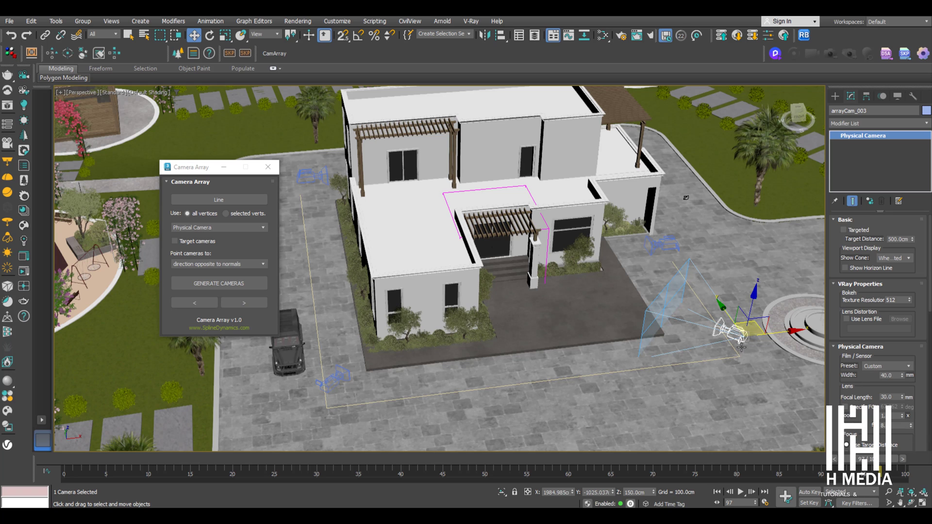
pyautogui.press('e')
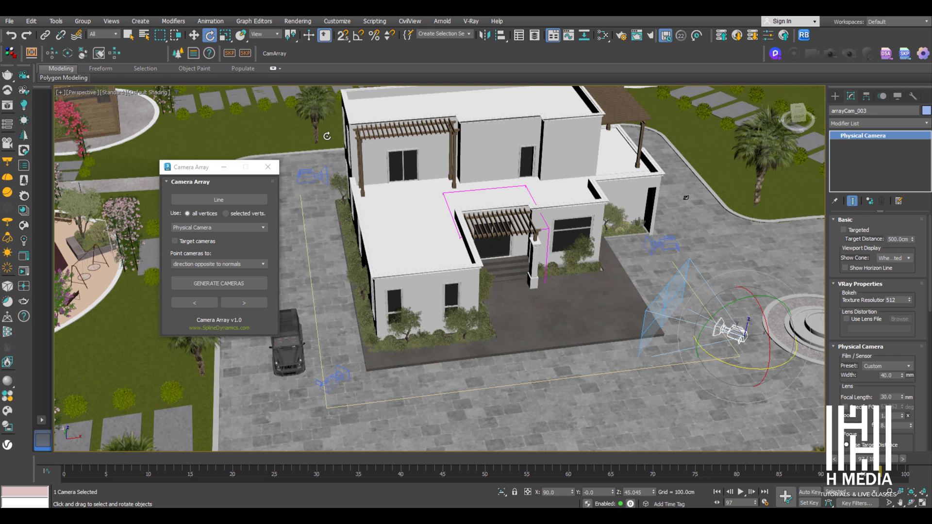
pyautogui.press('w')
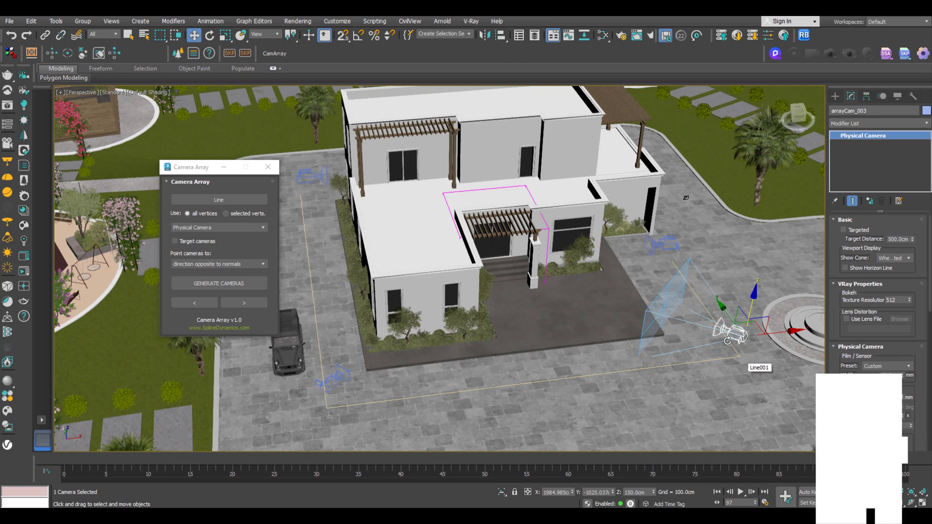
pyautogui.press('c')
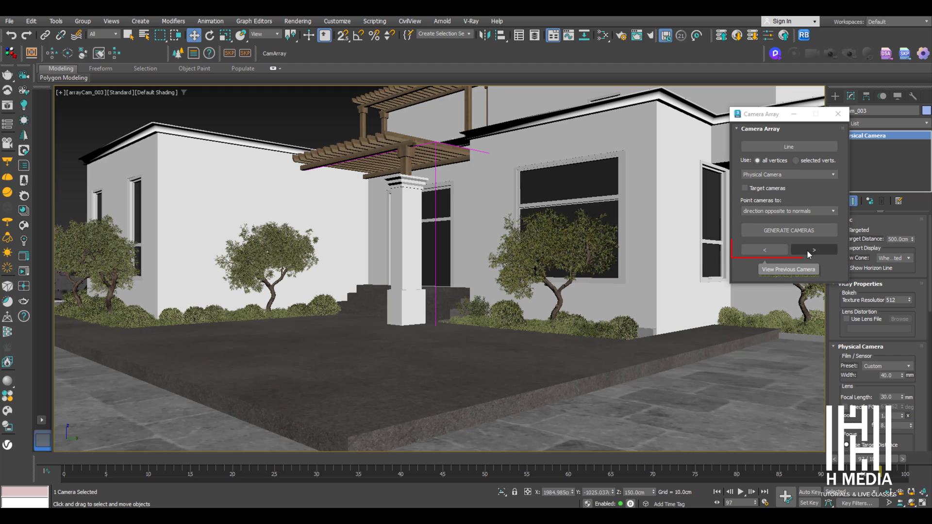
# Step forward through the generated house cameras to review each view from arrayCam_004 around to arrayCam_001
pyautogui.click(825, 254)
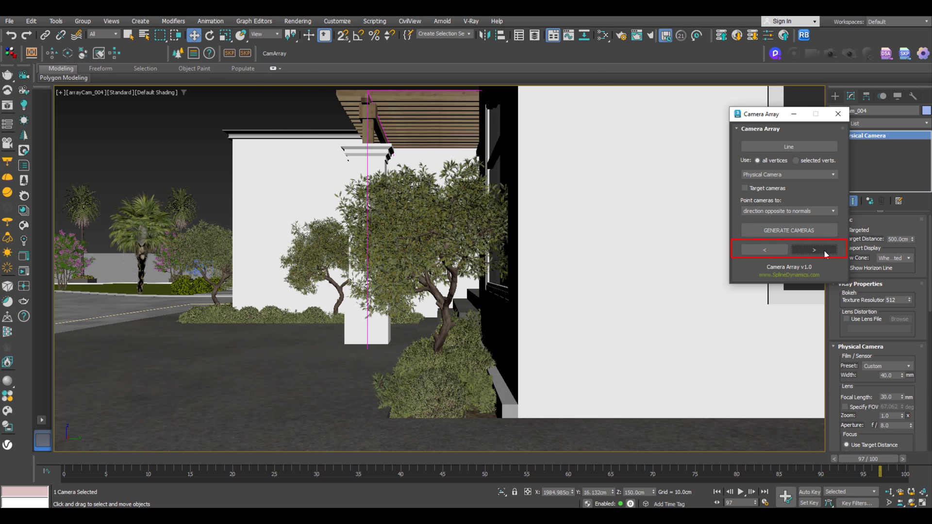
pyautogui.click(826, 254)
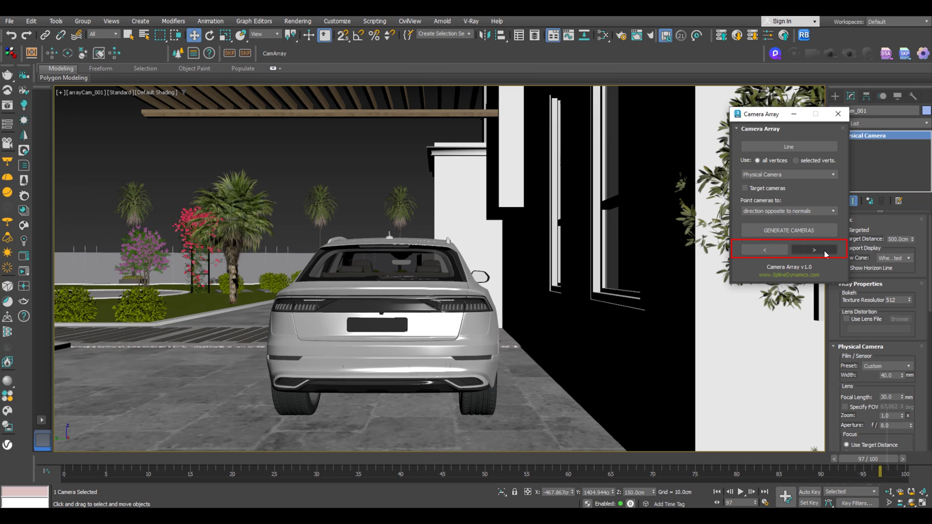
pyautogui.click(825, 254)
pyautogui.click(825, 254)
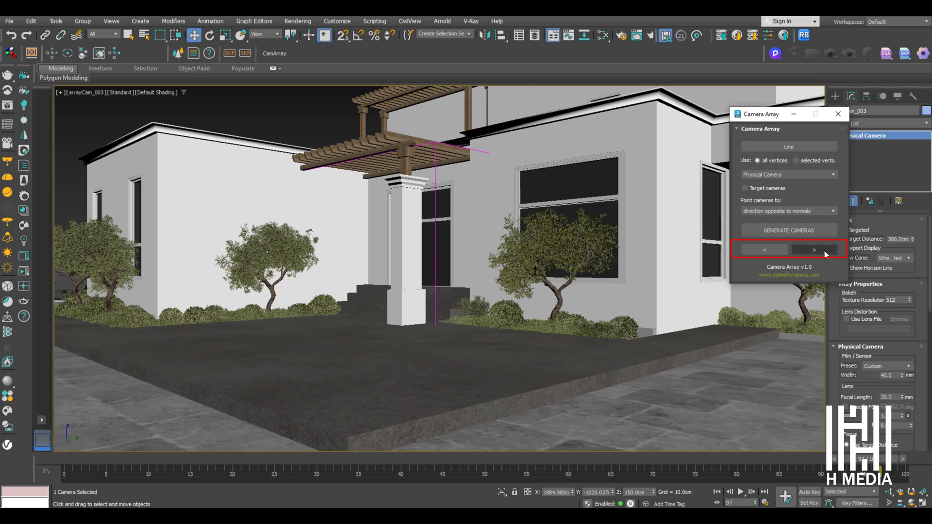
pyautogui.click(825, 255)
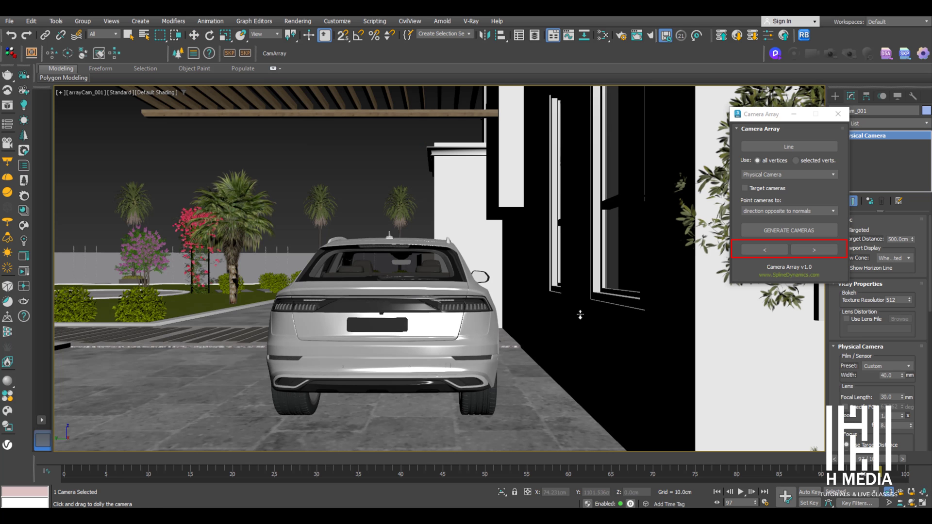
# Dolly and orbit arrayCam_001 behind the car, step ahead to arrayCam_003, and orbit that view of the house entrance
pyautogui.scroll(-4, 562, 313)
pyautogui.keyDown('alt'); pyautogui.moveTo(563, 315); pyautogui.dragTo(583, 308, button='middle'); pyautogui.keyUp('alt')
pyautogui.click(814, 250)
pyautogui.click(813, 250)
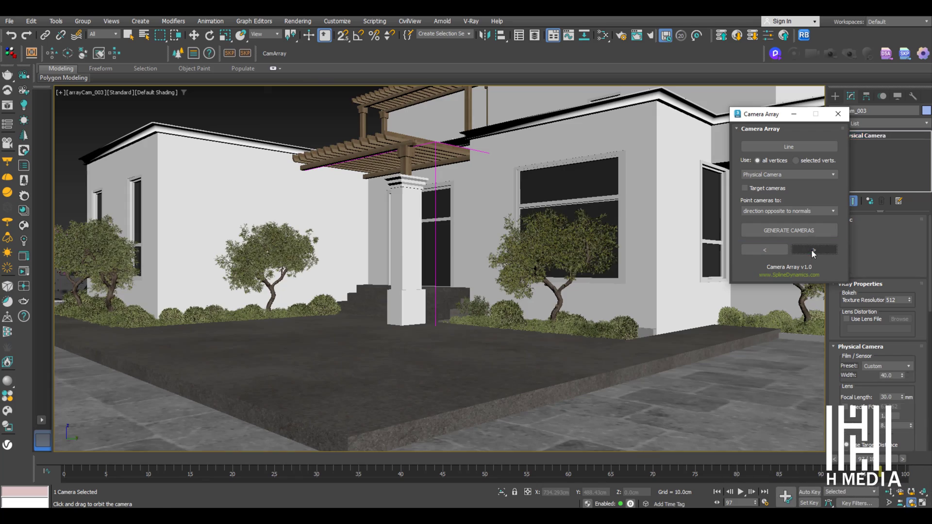
pyautogui.click(888, 494)
pyautogui.moveTo(555, 316); pyautogui.dragTo(588, 405)
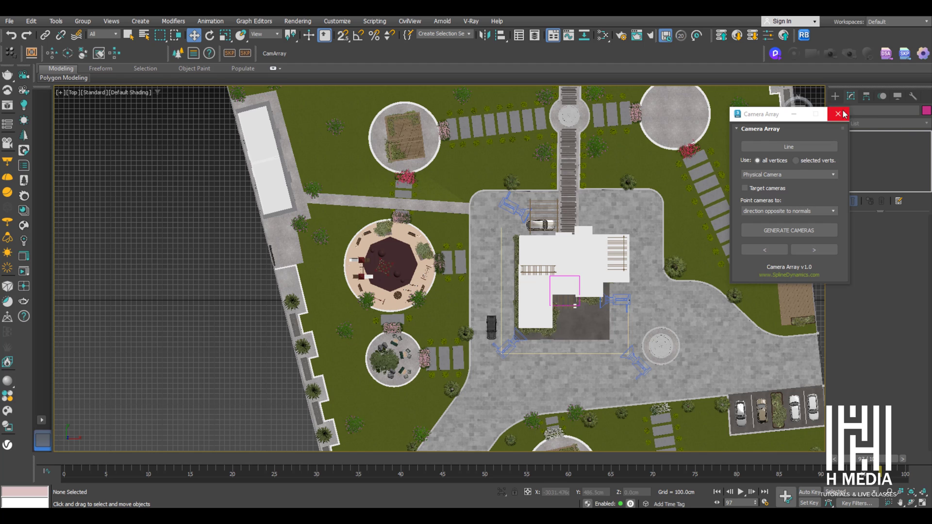
# Move the Camera Array window clear of the scene and draw a circle centred on the round playground, extending beyond its paving
pyautogui.moveTo(770, 116); pyautogui.dragTo(90, 104)
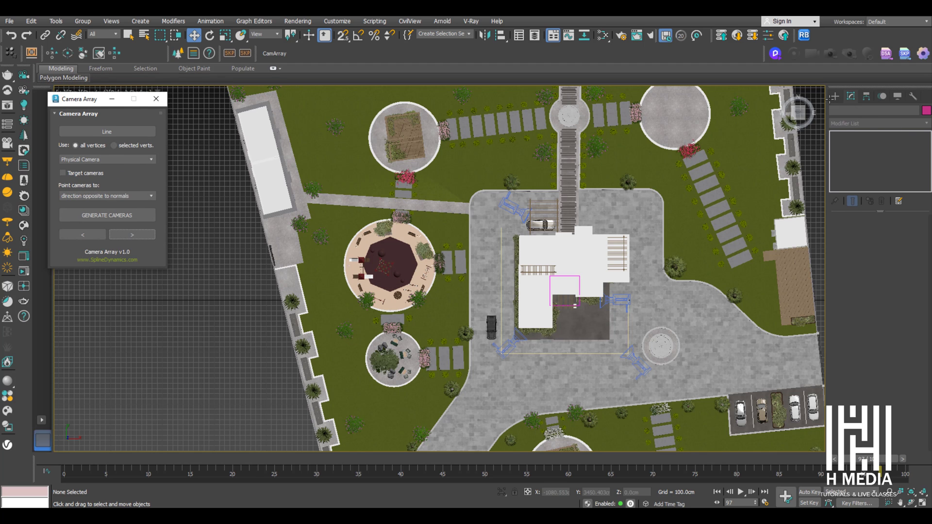
pyautogui.click(835, 96)
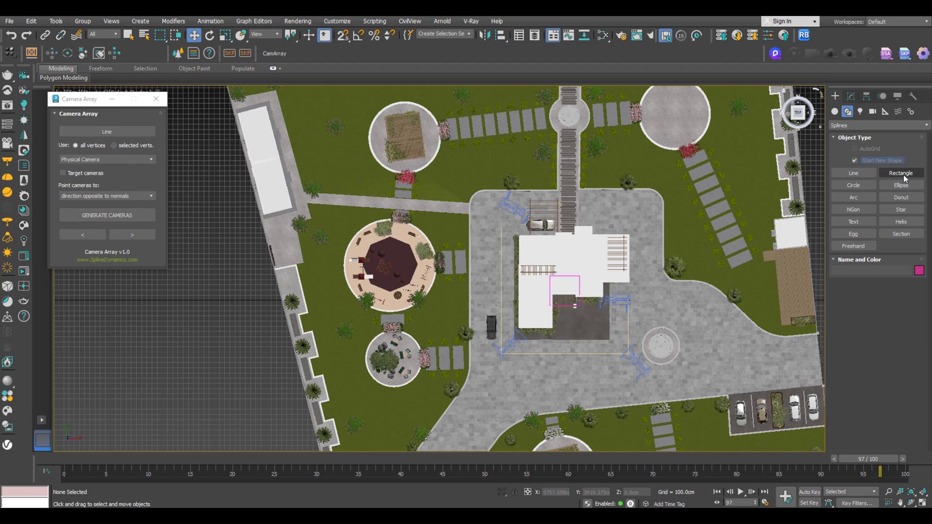
pyautogui.click(853, 184)
pyautogui.moveTo(394, 258); pyautogui.dragTo(429, 214)
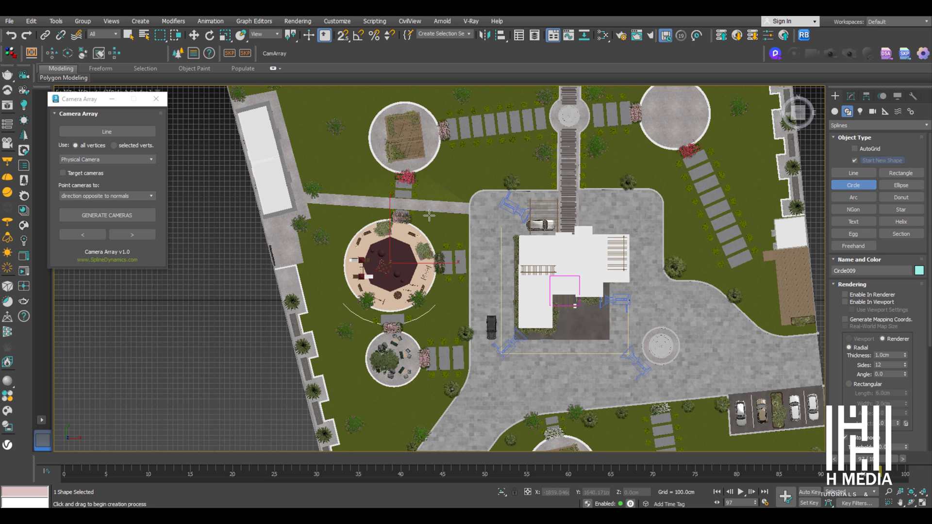
pyautogui.press('w')
pyautogui.scroll(2, 402, 223)
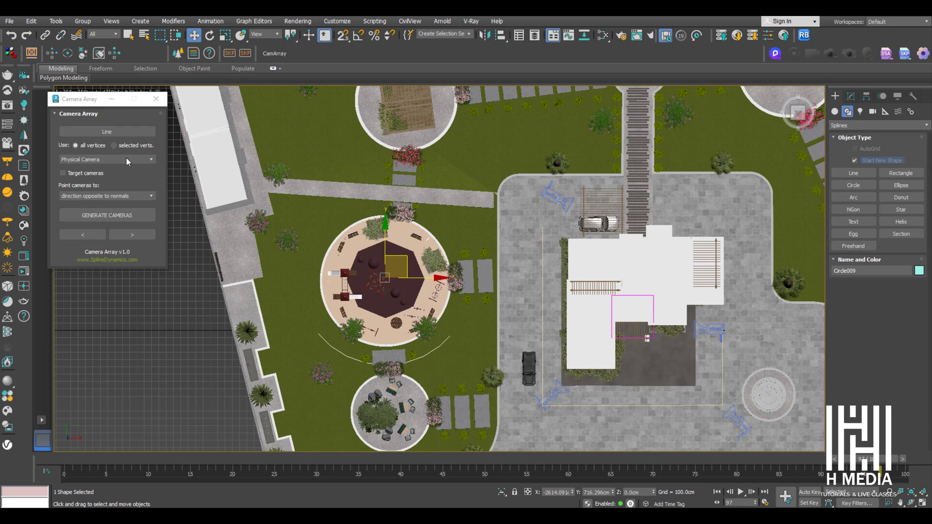
# Assign the playground circle as the array's line, enable Target cameras, and generate the physical cameras
pyautogui.click(109, 132)
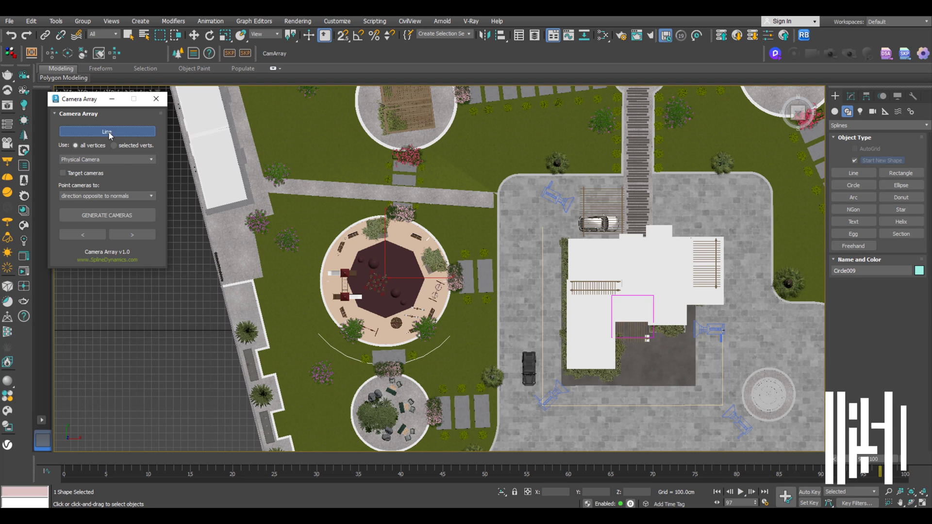
pyautogui.click(473, 248)
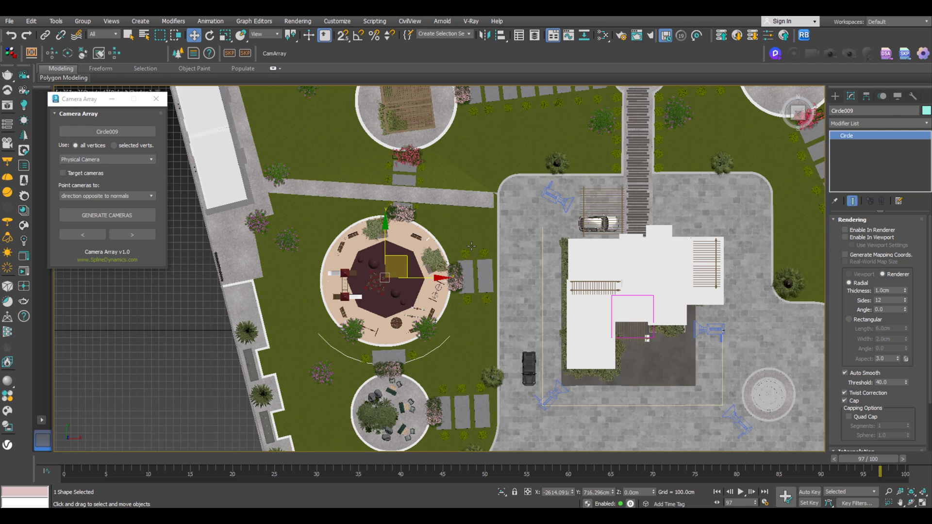
pyautogui.click(93, 173)
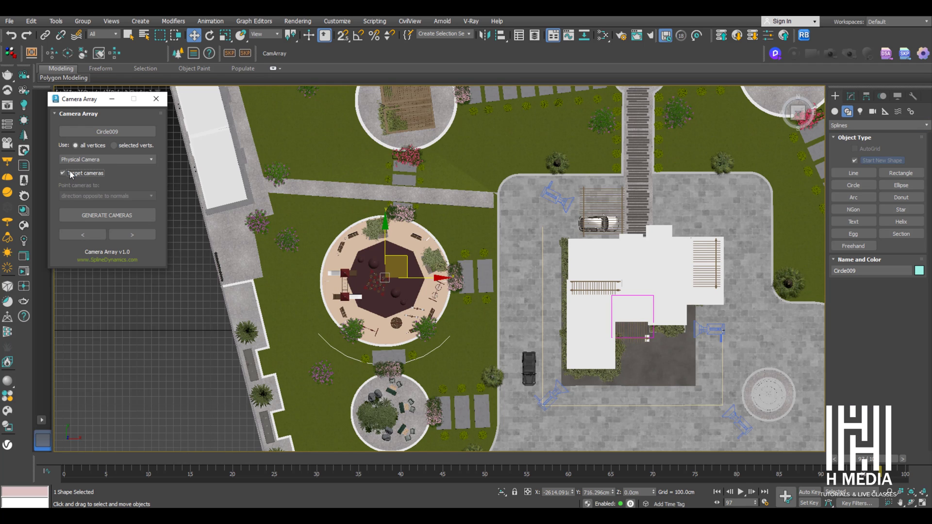
pyautogui.click(124, 221)
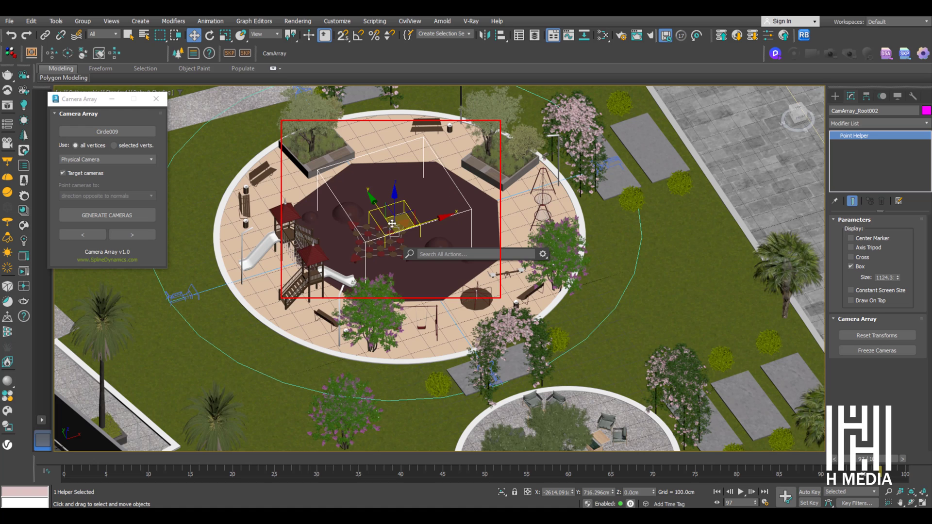
# Set the Z position of the playground array's root helper, CamArray_Root002, to 150 cm
pyautogui.click(393, 196)
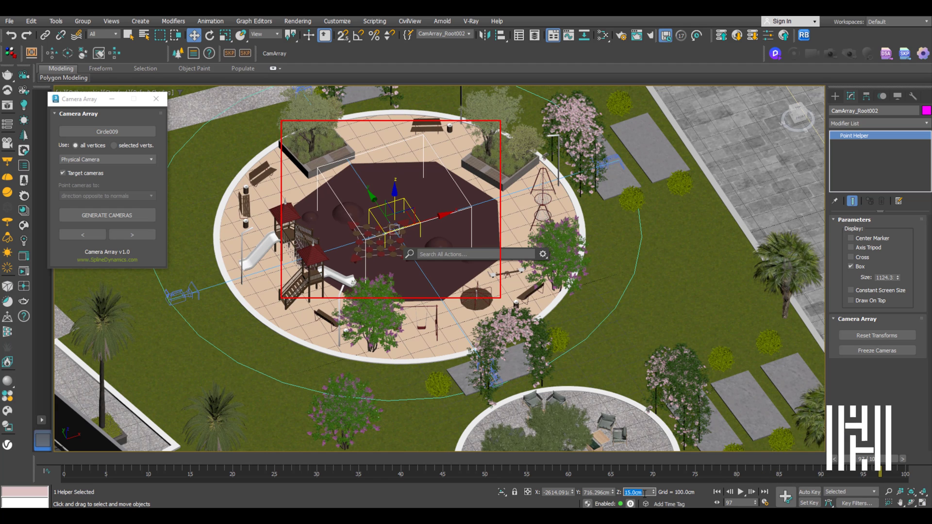
pyautogui.write('0')
pyautogui.press('Return')
# Select the CamArray_Targets001 helper at the playground's centre and set its Z position to 100 cm
pyautogui.click(388, 182)
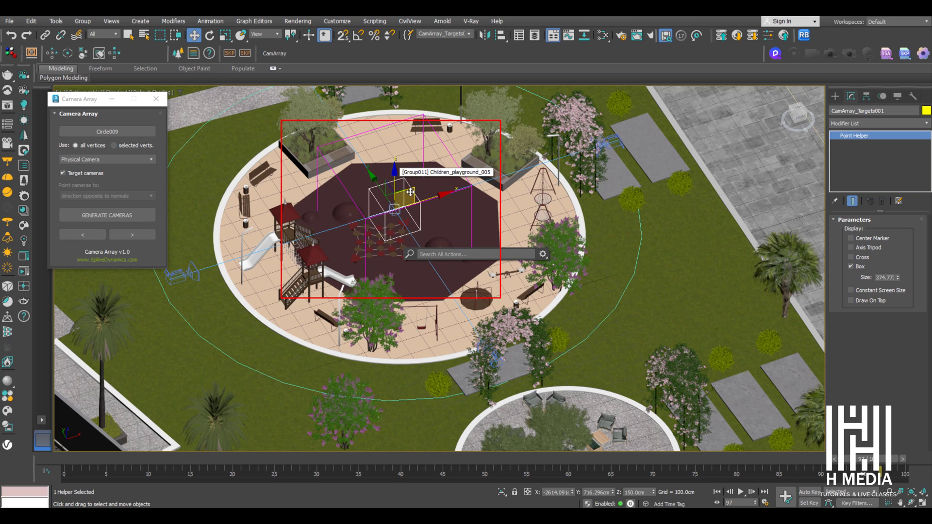
pyautogui.doubleClick(638, 492)
pyautogui.write('100')
pyautogui.press('Return')
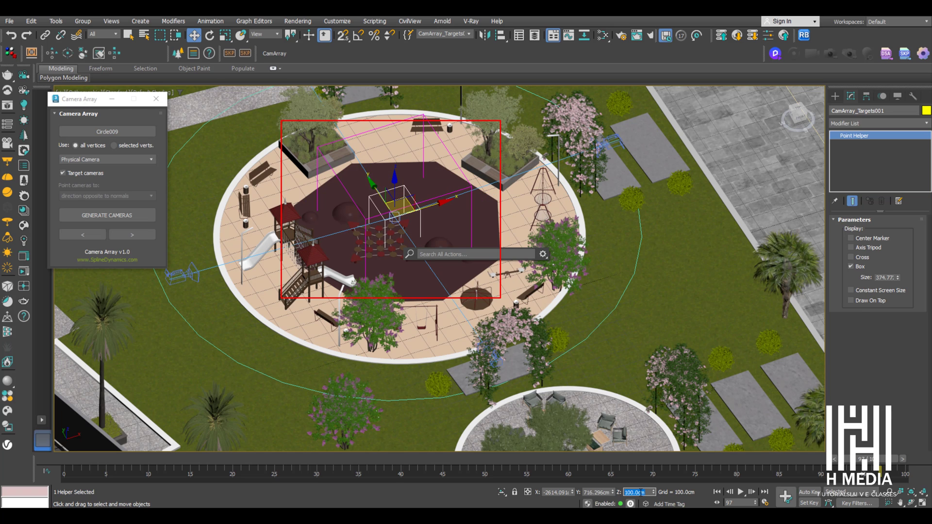
# Look through arrayCam_007 beside the playground slides and orbit it slightly for a better framing
pyautogui.click(187, 277)
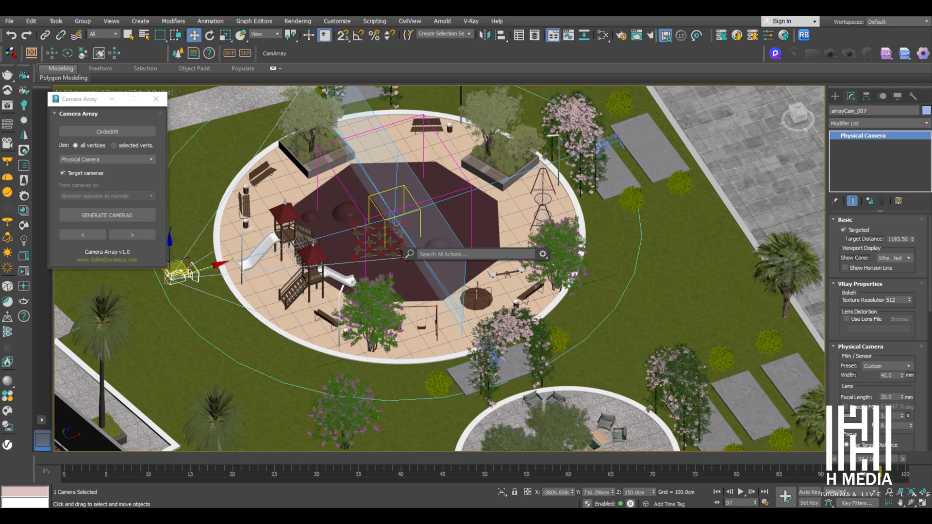
pyautogui.press('Escape')
pyautogui.press('c')
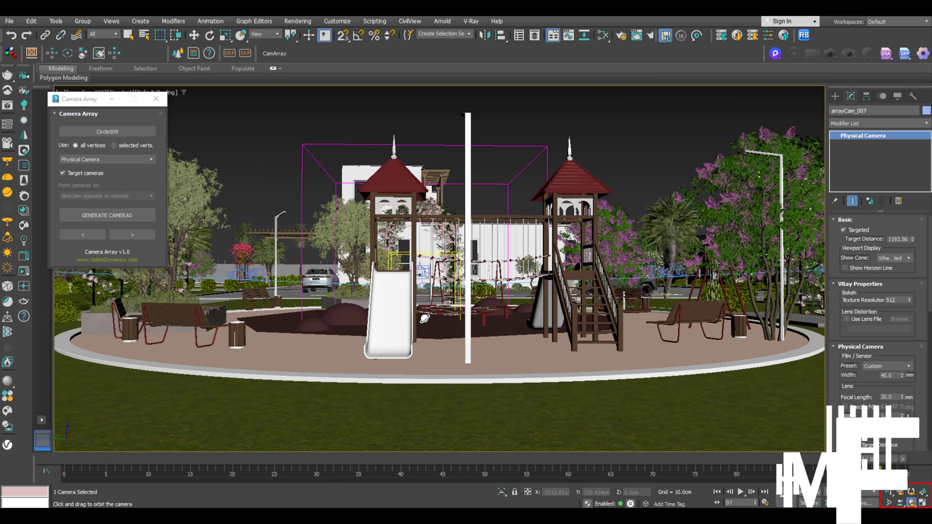
pyautogui.moveTo(424, 319); pyautogui.dragTo(425, 320)
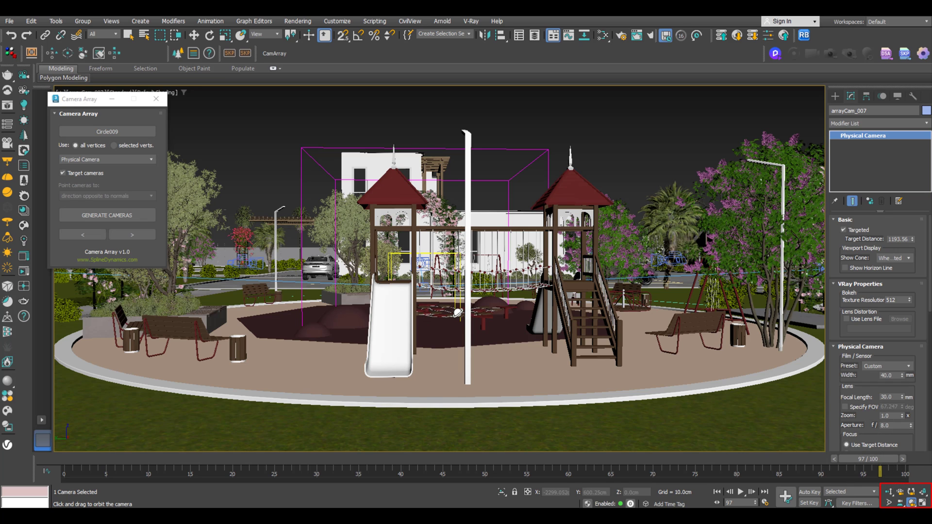
pyautogui.press('w')
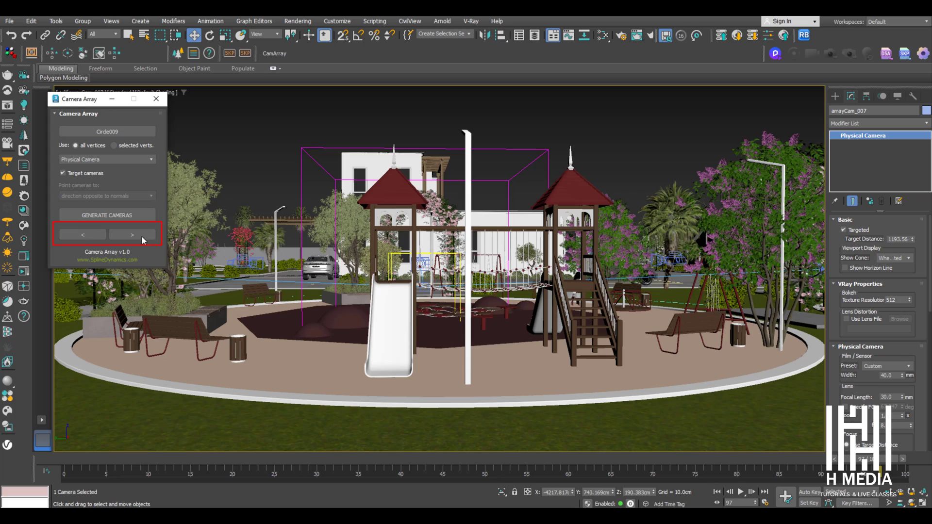
# Step forward through the remaining playground cameras to review their views from around the circle
pyautogui.click(141, 235)
pyautogui.click(141, 235)
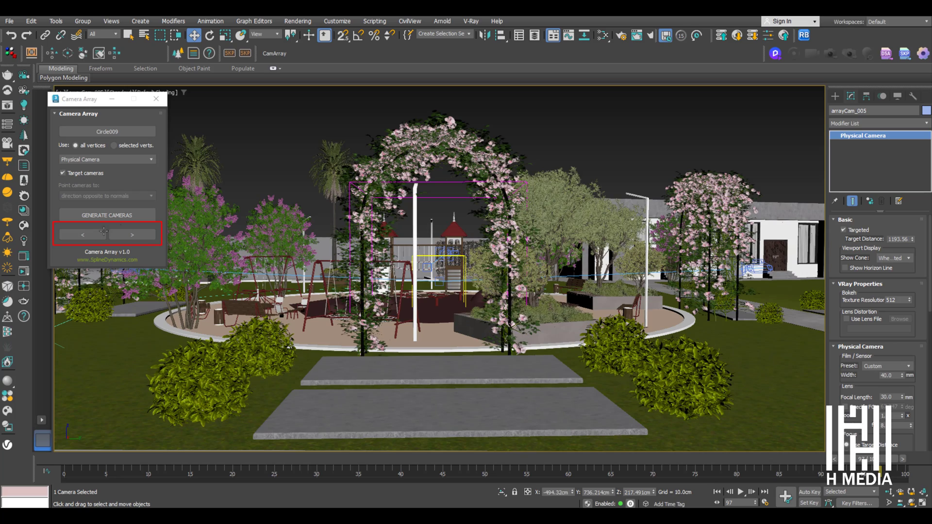
pyautogui.click(144, 238)
pyautogui.click(143, 234)
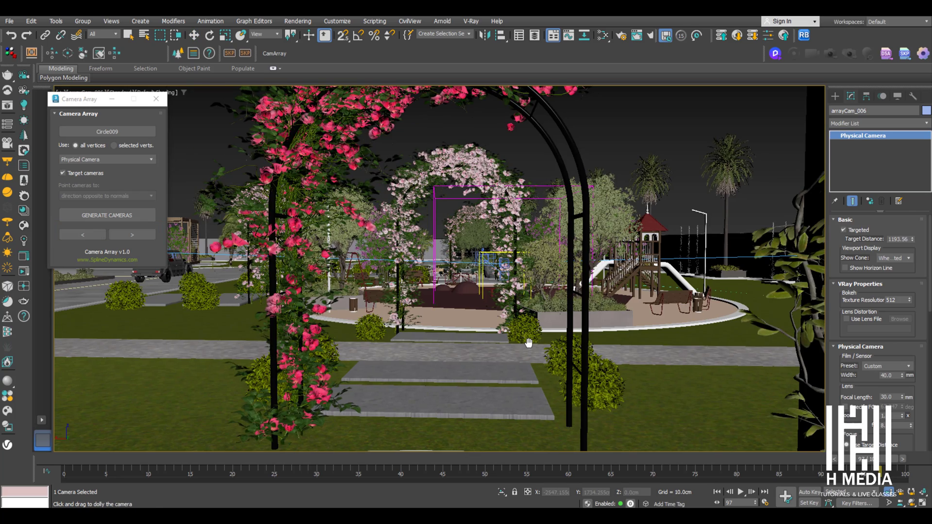
pyautogui.click(128, 234)
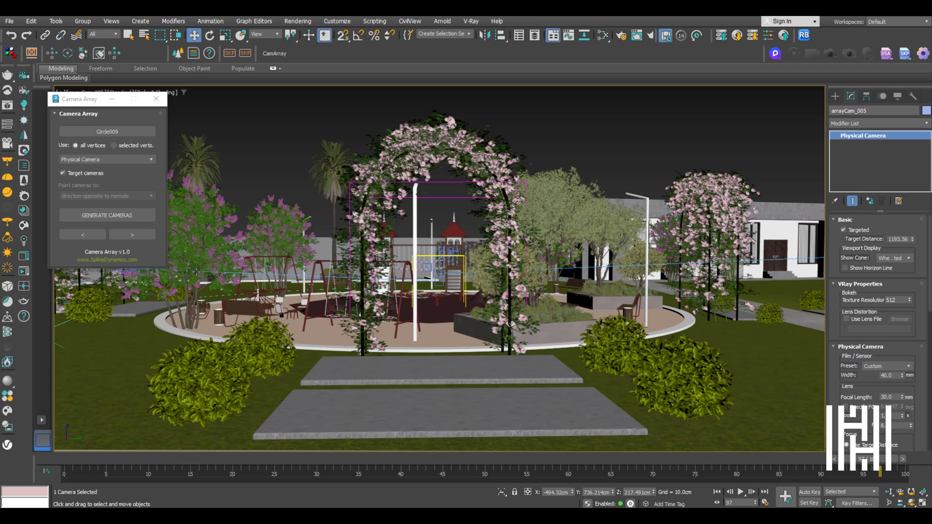
pyautogui.click(127, 233)
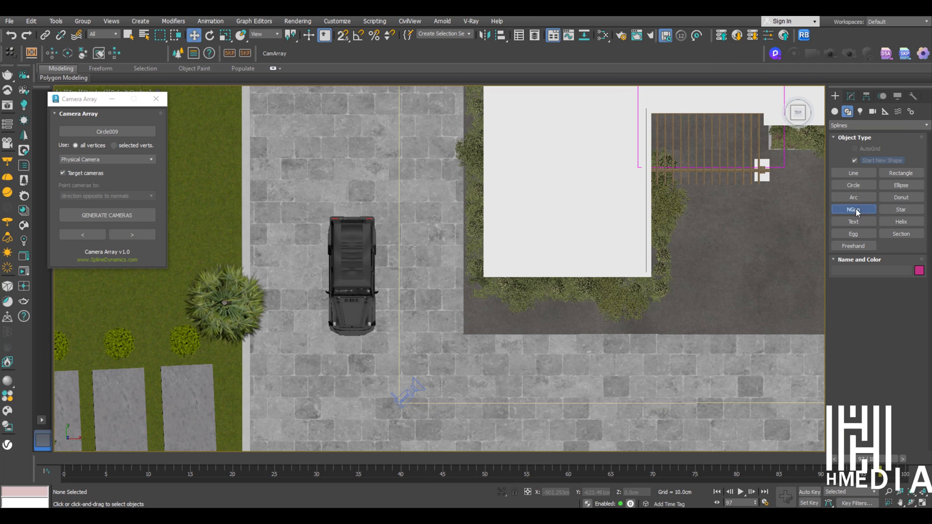
# Draw a six-sided NGon of about 400 cm radius around the parked black car and generate target cameras along it
pyautogui.moveTo(351, 275); pyautogui.dragTo(455, 275)
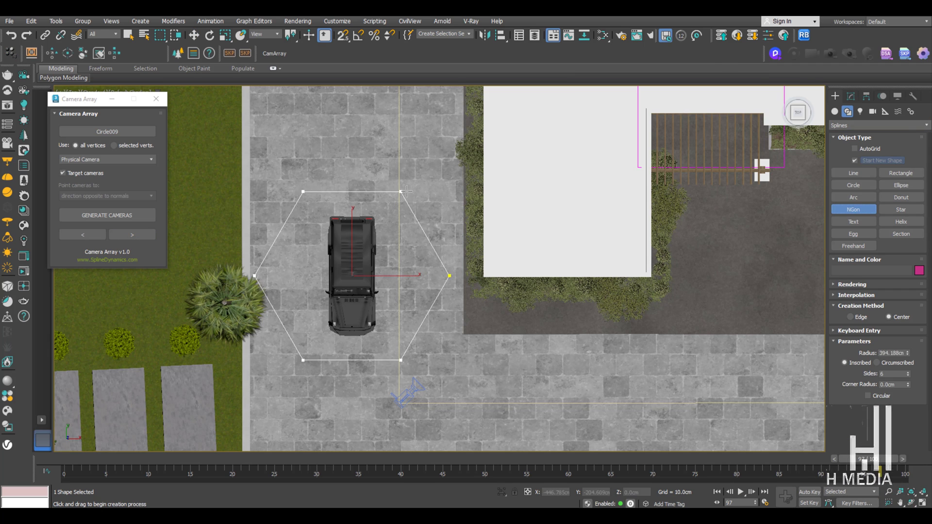
pyautogui.click(439, 304)
pyautogui.click(107, 215)
pyautogui.click(386, 281)
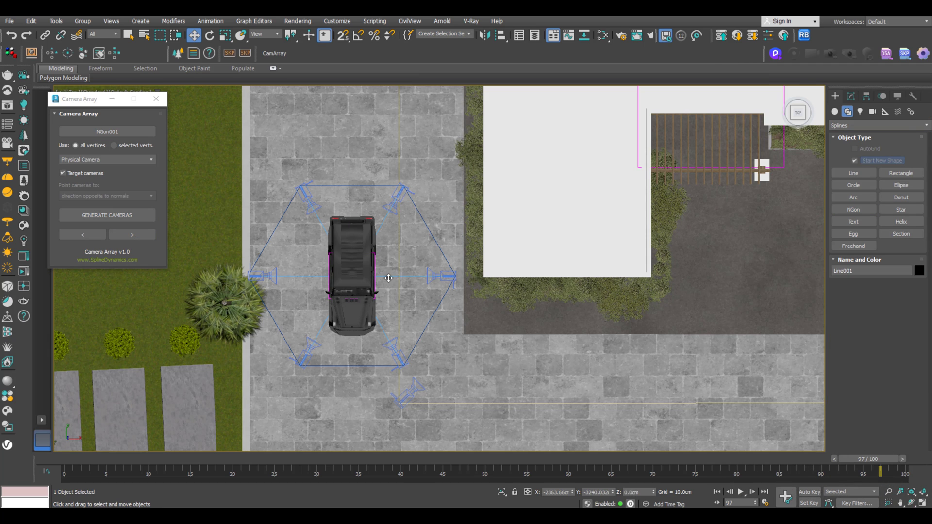
# Look through arrayCam_009 beside the black car and set its focal length to 25 mm
pyautogui.press('p')
pyautogui.keyDown('alt'); pyautogui.moveTo(353, 302); pyautogui.dragTo(393, 217, button='middle'); pyautogui.keyUp('alt')
pyautogui.scroll(8, 351, 318)
pyautogui.click(427, 270)
pyautogui.click(707, 254)
pyautogui.press('c')
pyautogui.click(850, 96)
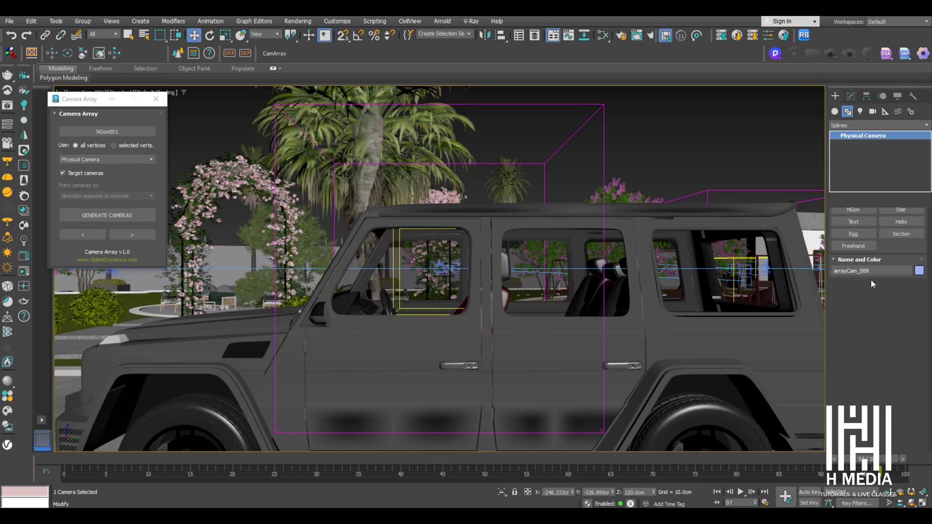
pyautogui.doubleClick(891, 398)
# Step forward through the cameras around the black car, dollying and panning them to frame the whole vehicle
pyautogui.click(132, 235)
pyautogui.click(132, 234)
pyautogui.click(132, 234)
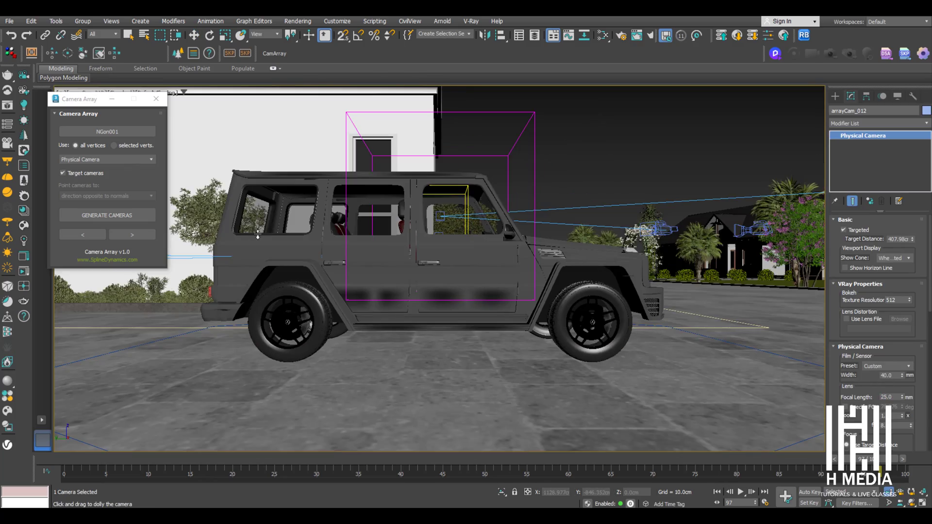
pyautogui.click(132, 234)
pyautogui.scroll(-3, 451, 257)
pyautogui.moveTo(451, 252); pyautogui.dragTo(430, 256, button='middle')
pyautogui.click(129, 235)
pyautogui.scroll(-3, 430, 262)
pyautogui.click(145, 235)
pyautogui.click(146, 234)
pyautogui.click(146, 235)
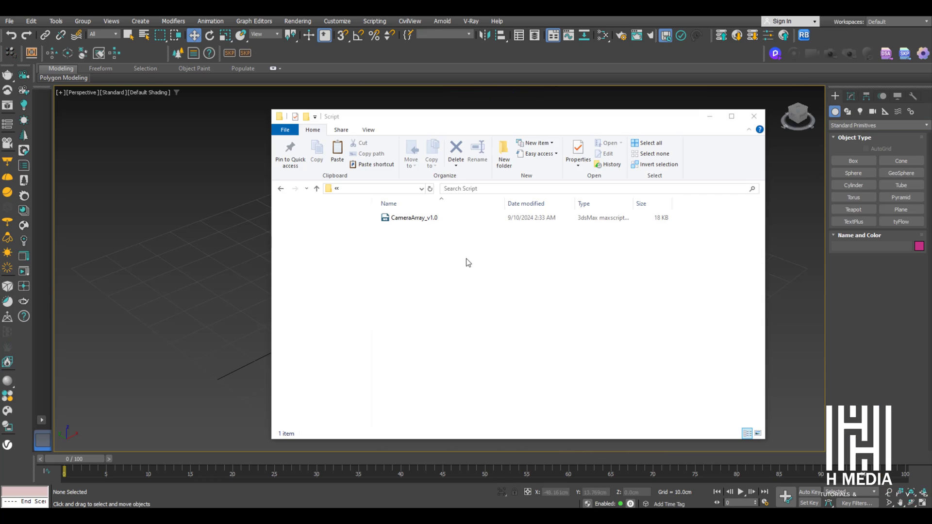
# Run the CameraArray_v1.0 script from the Script folder in the empty 3ds Max scene
pyautogui.click(414, 220)
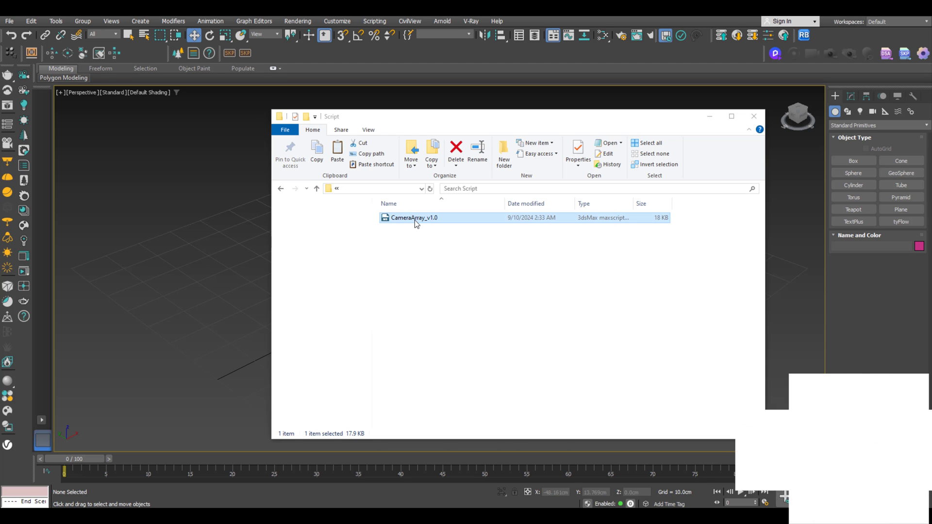
pyautogui.moveTo(414, 219); pyautogui.dragTo(195, 221)
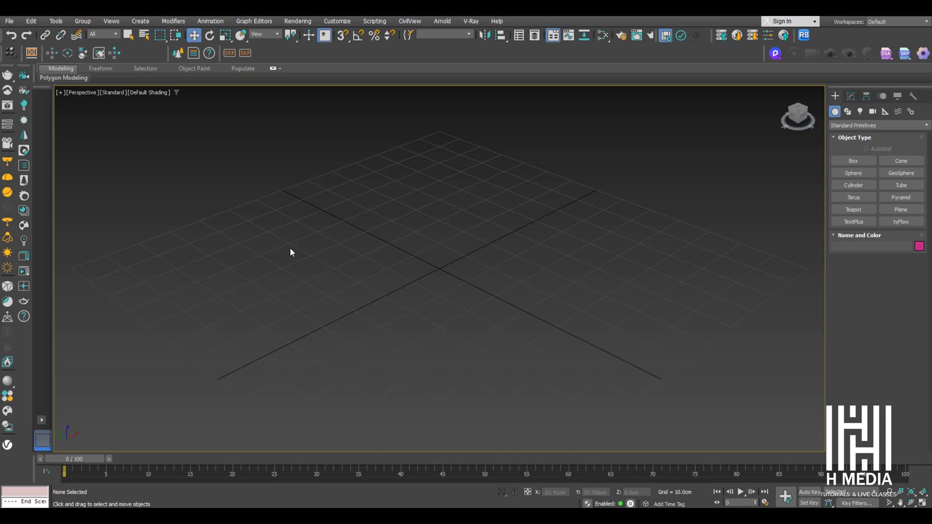
# Open the toolbar customization settings and choose the Spline Dynamics - free scripts category
pyautogui.click(335, 23)
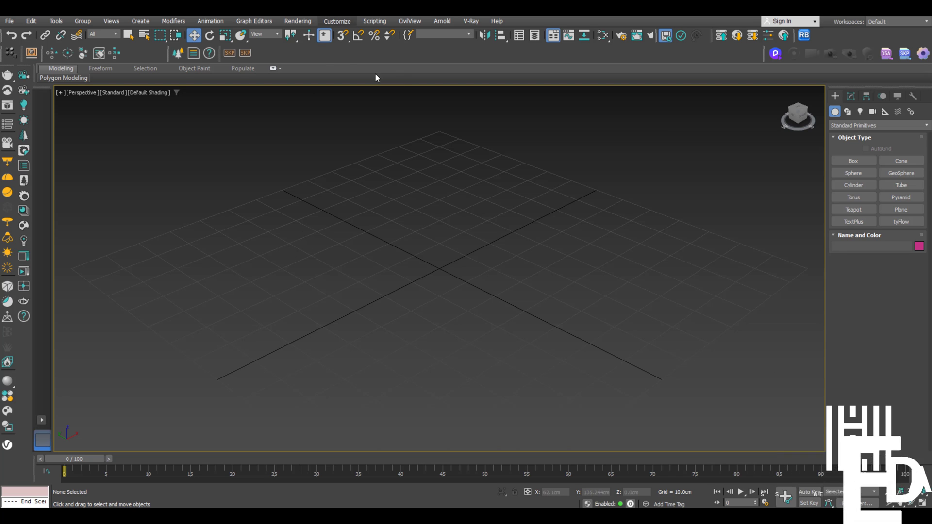
pyautogui.click(343, 45)
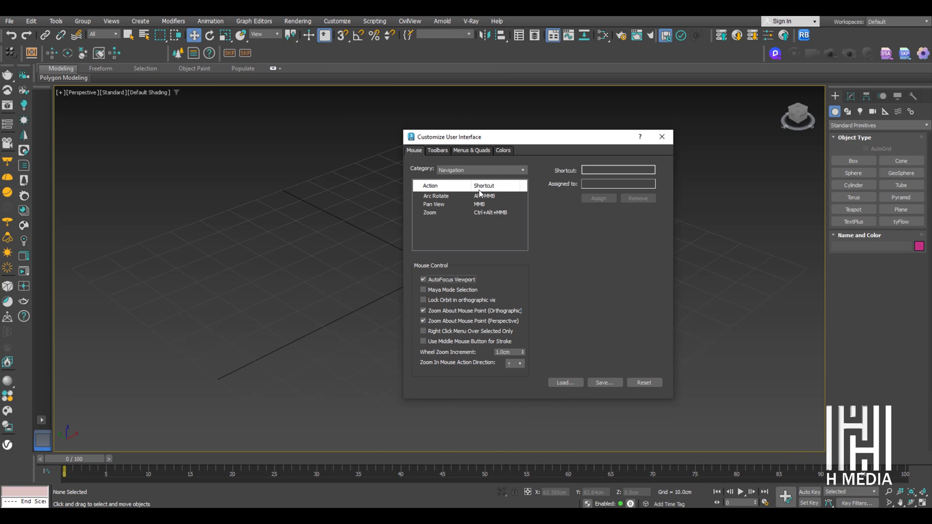
pyautogui.click(437, 150)
pyautogui.click(480, 183)
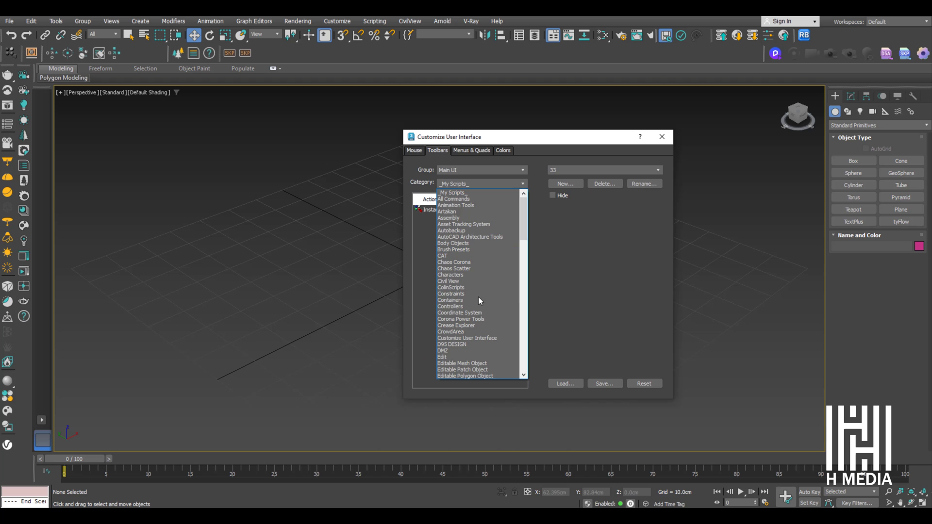
pyautogui.scroll(-4, 487, 295)
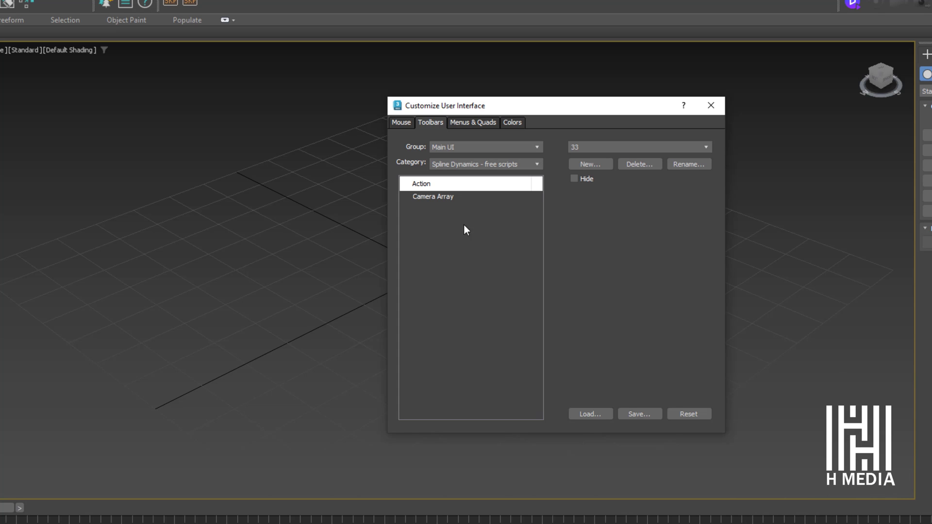
# Create a new toolbar named CAMERA
pyautogui.click(591, 166)
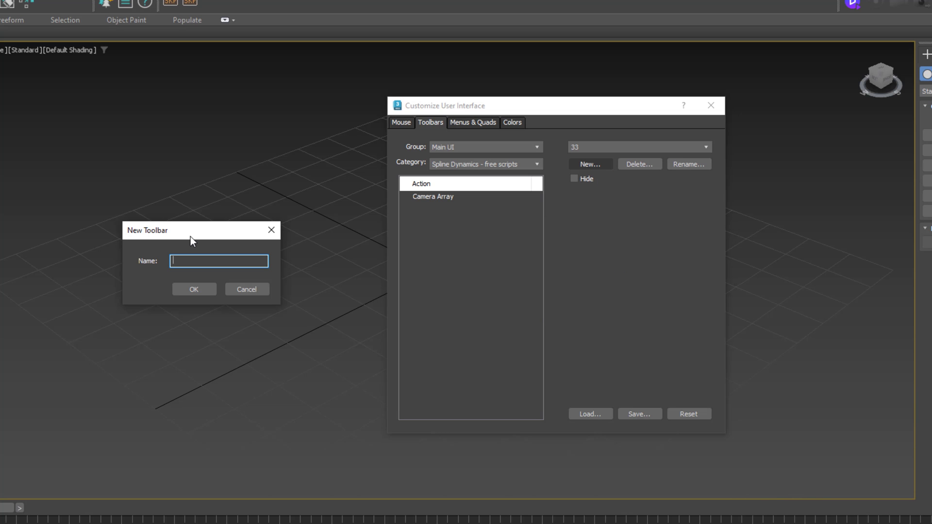
pyautogui.write('CAMERA')
pyautogui.press('Return')
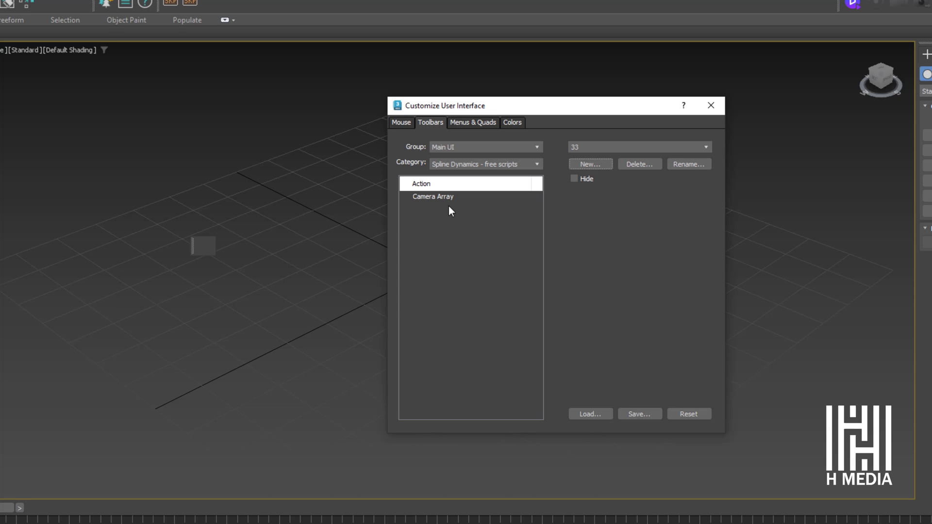
# Add the Camera Array action to the new toolbar and dock it with the toolbars above the viewport
pyautogui.moveTo(434, 196); pyautogui.dragTo(205, 248)
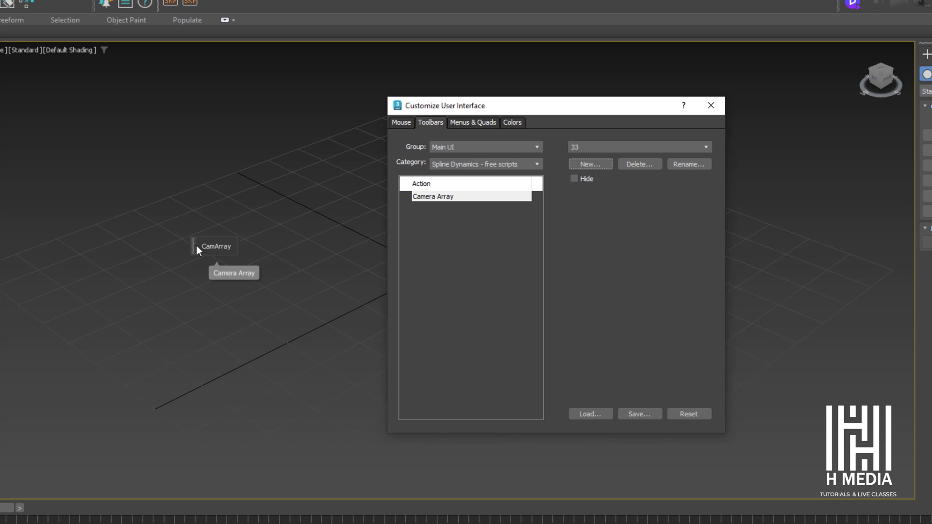
pyautogui.moveTo(194, 245); pyautogui.dragTo(233, 21)
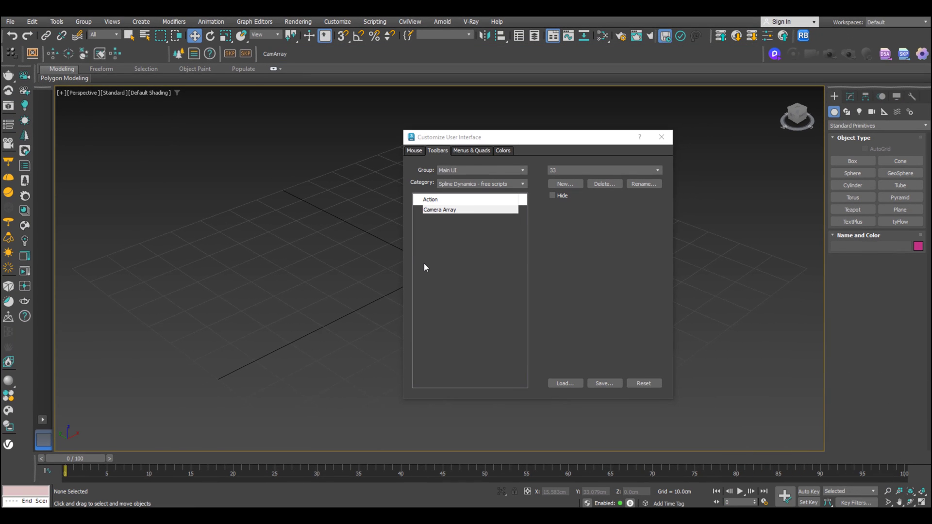